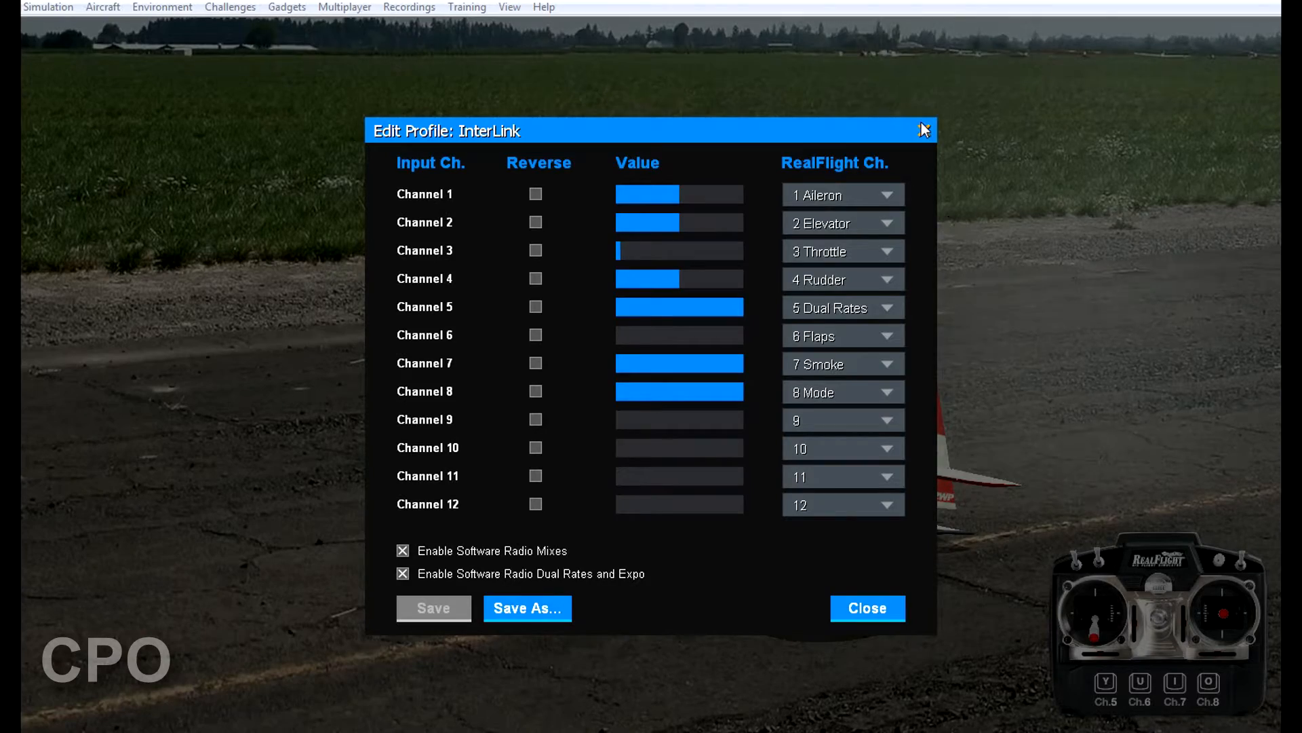
# Close the InterLink profile and controller selection, and open the Thunderbolt Sbach 35% for editing.
pyautogui.click(924, 131)
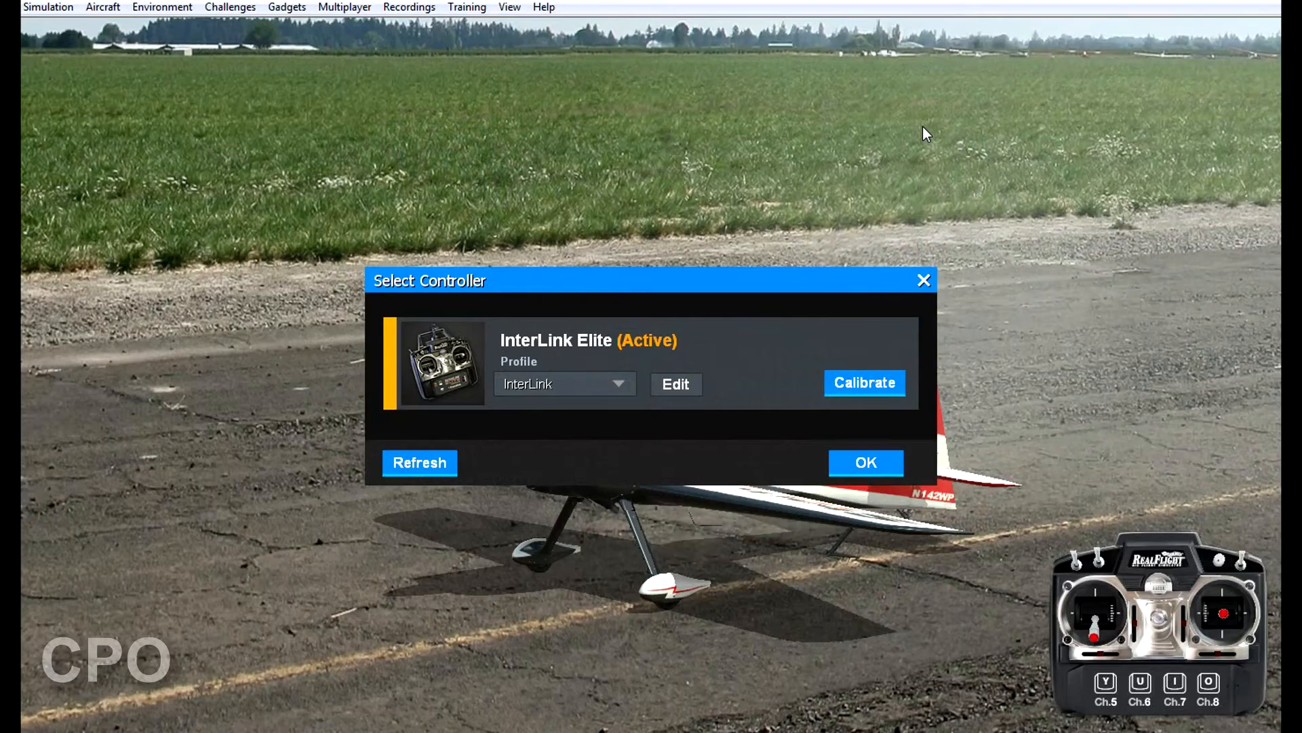
pyautogui.click(859, 466)
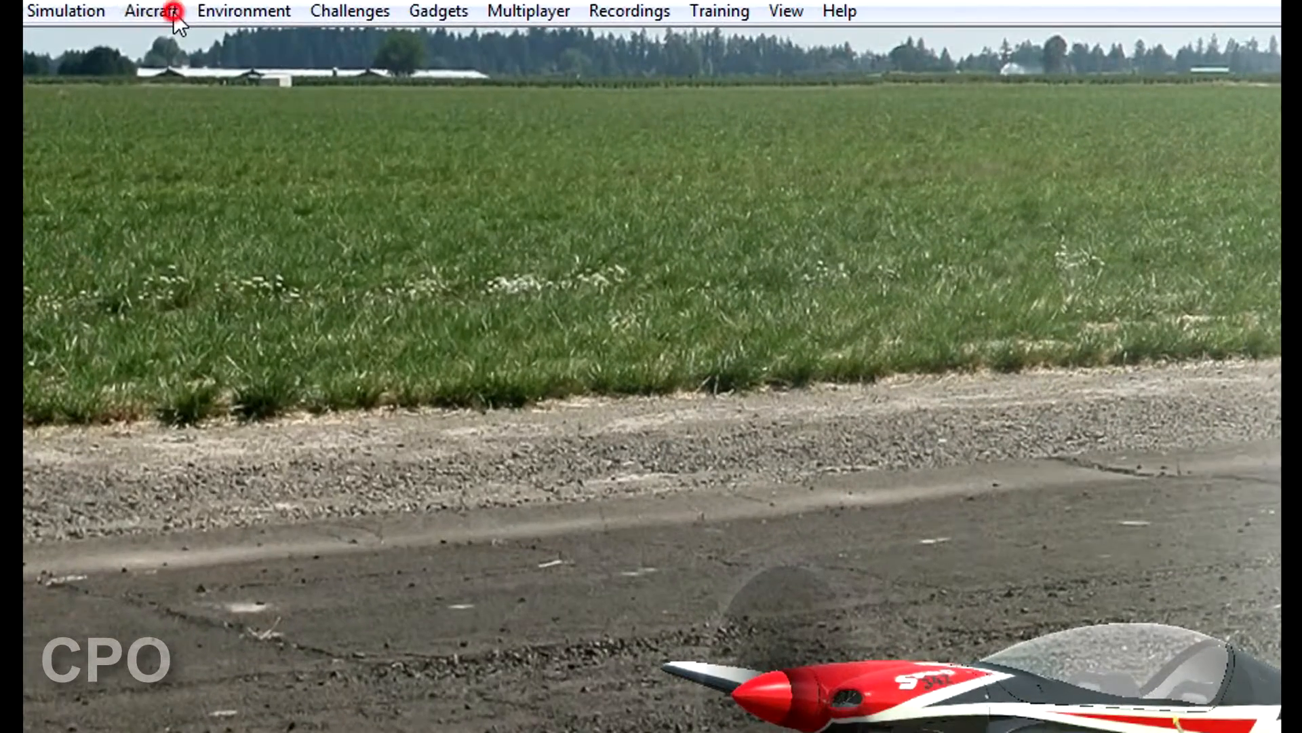
pyautogui.click(117, 8)
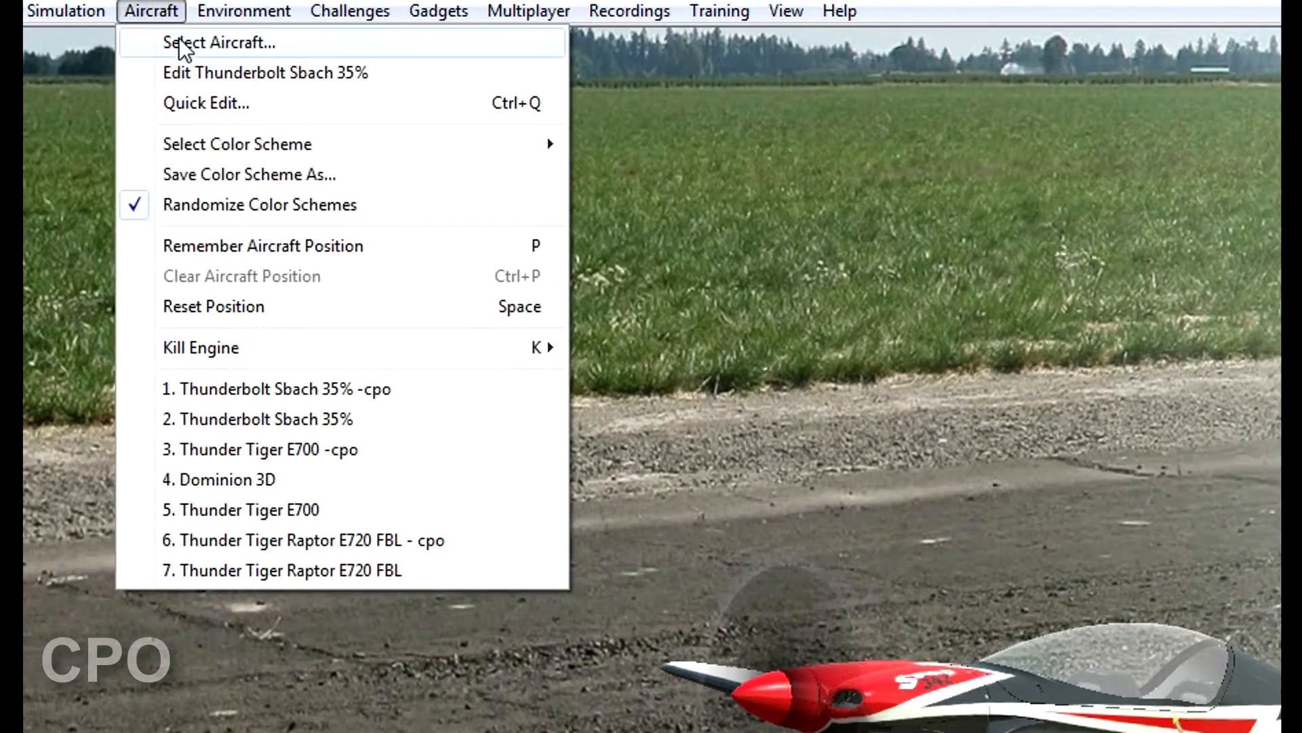
pyautogui.click(188, 72)
# Examine the input feeds of Output Channels 1 and 2 in the aircraft's Software Radio.
pyautogui.click(321, 429)
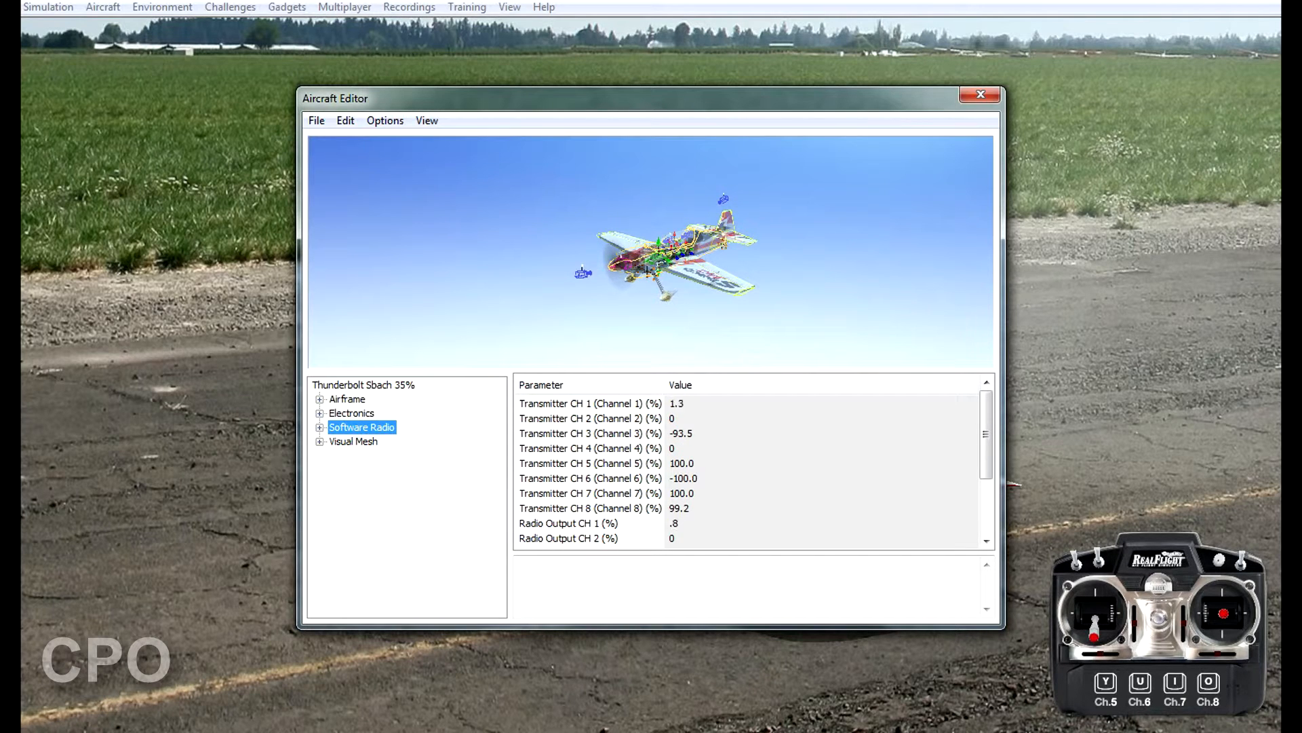
pyautogui.click(319, 427)
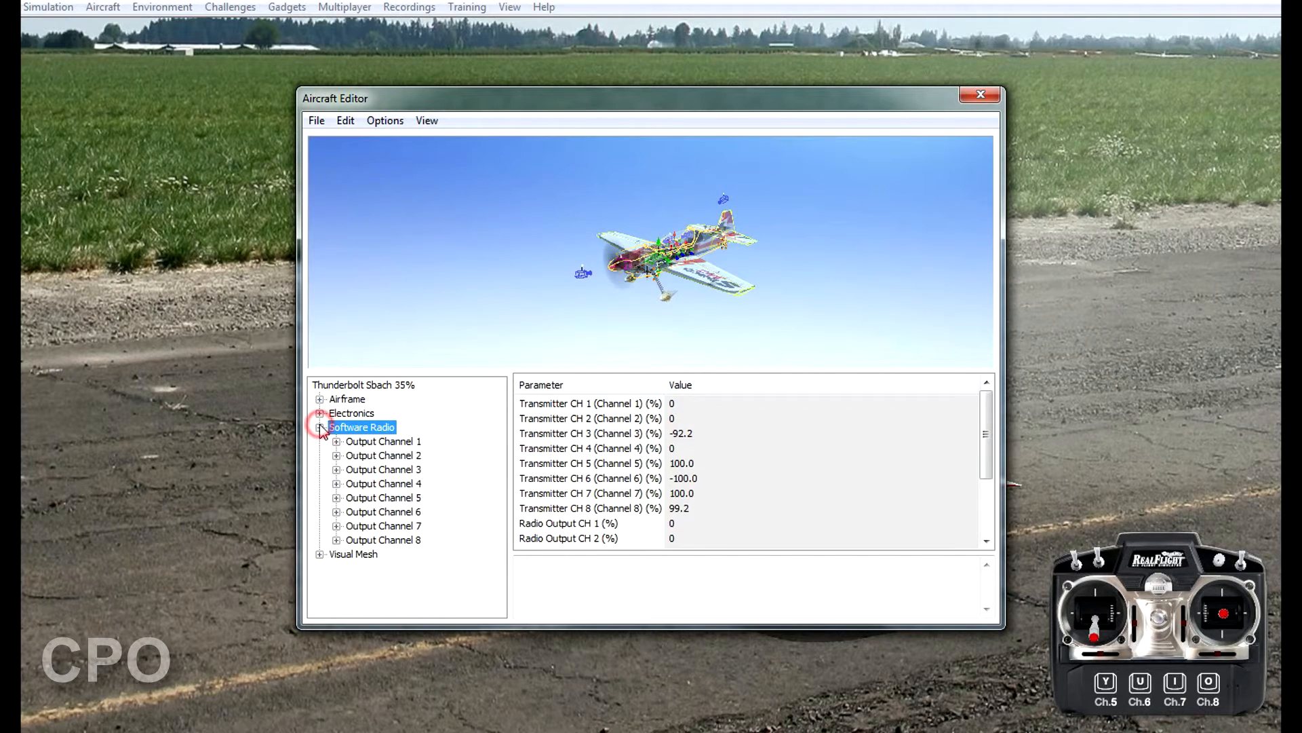
pyautogui.click(337, 442)
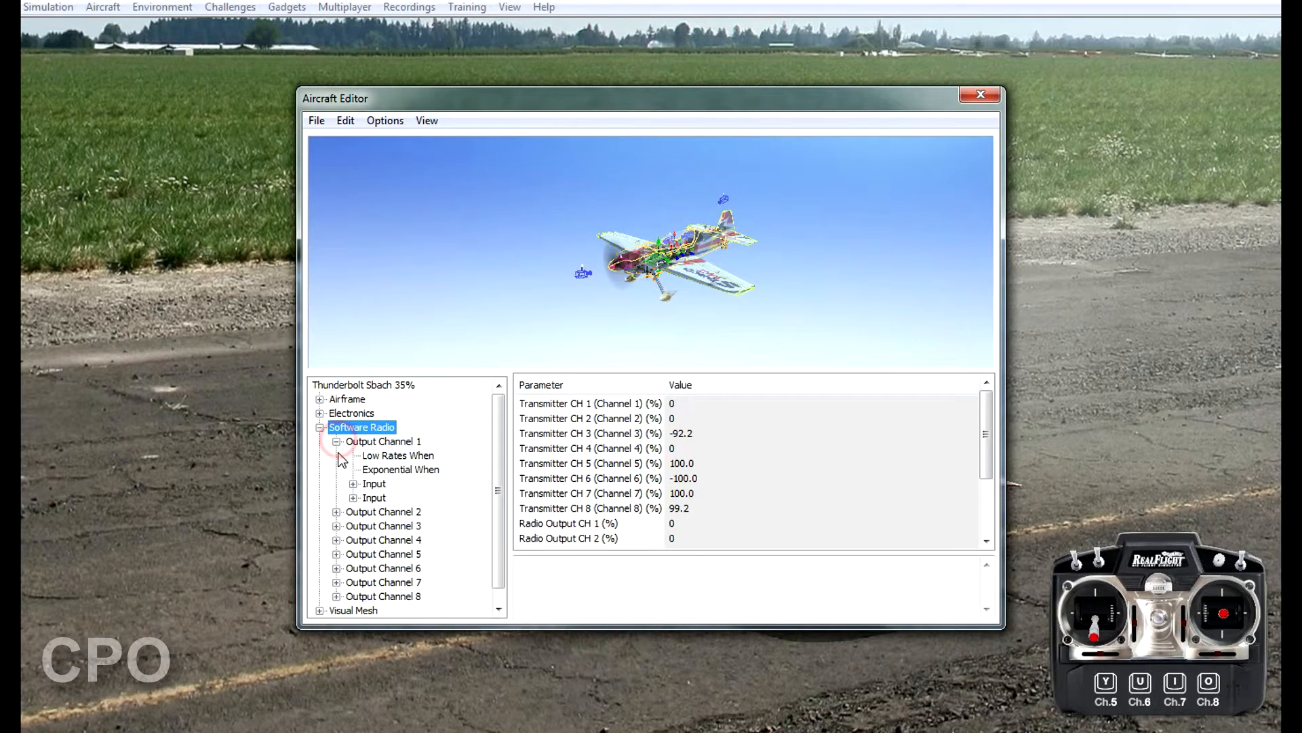
pyautogui.click(374, 484)
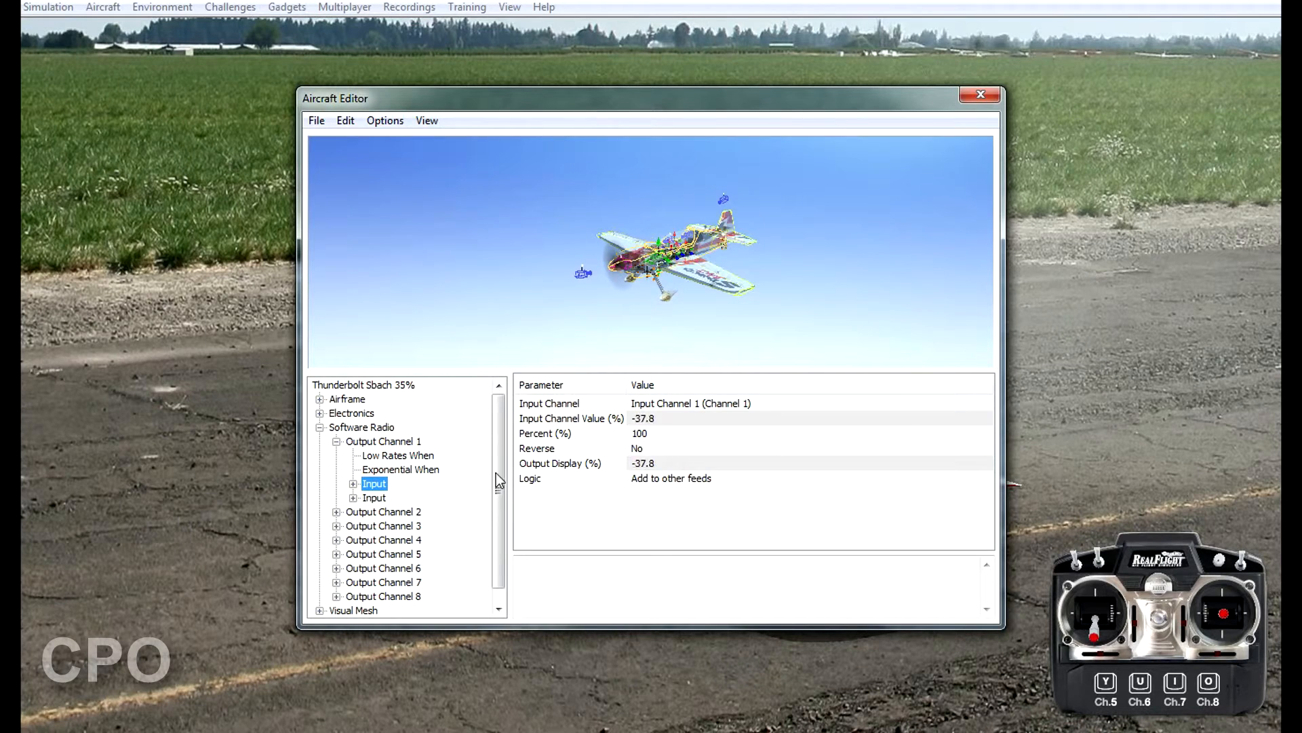
pyautogui.click(373, 498)
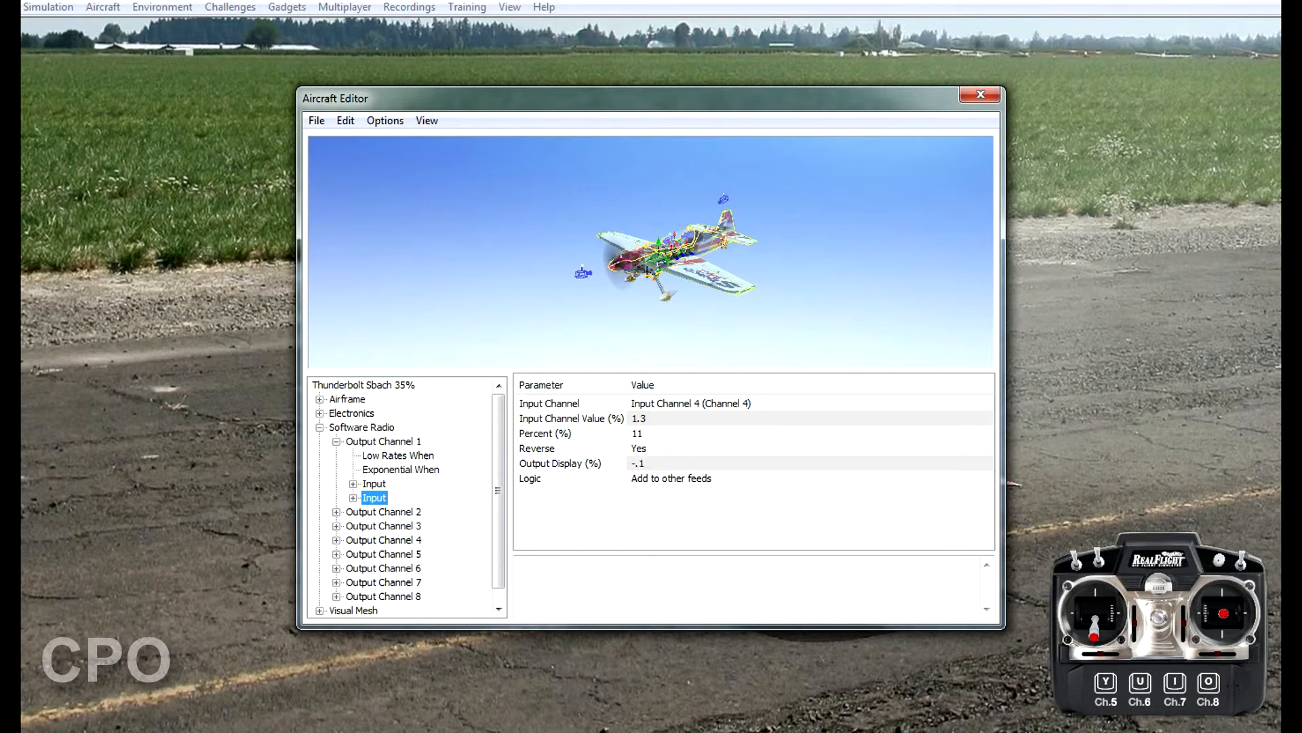
pyautogui.click(360, 513)
pyautogui.click(337, 511)
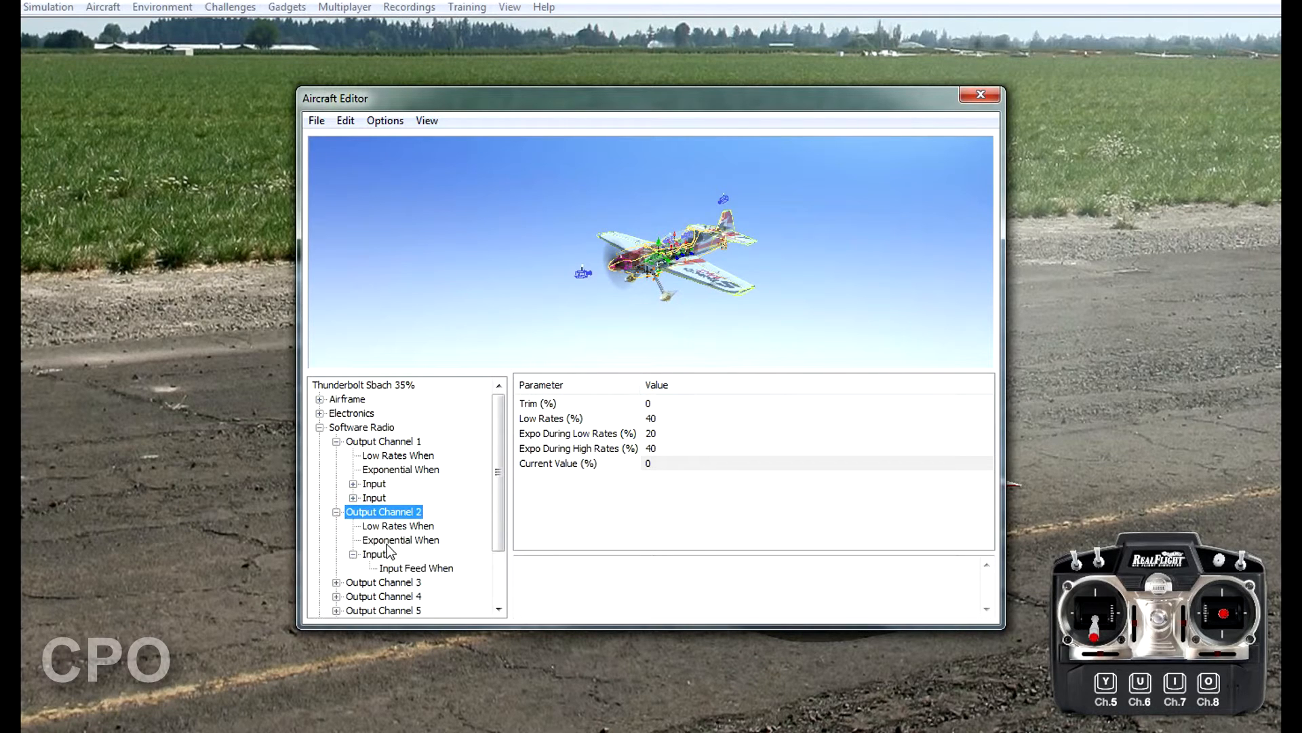
pyautogui.click(378, 553)
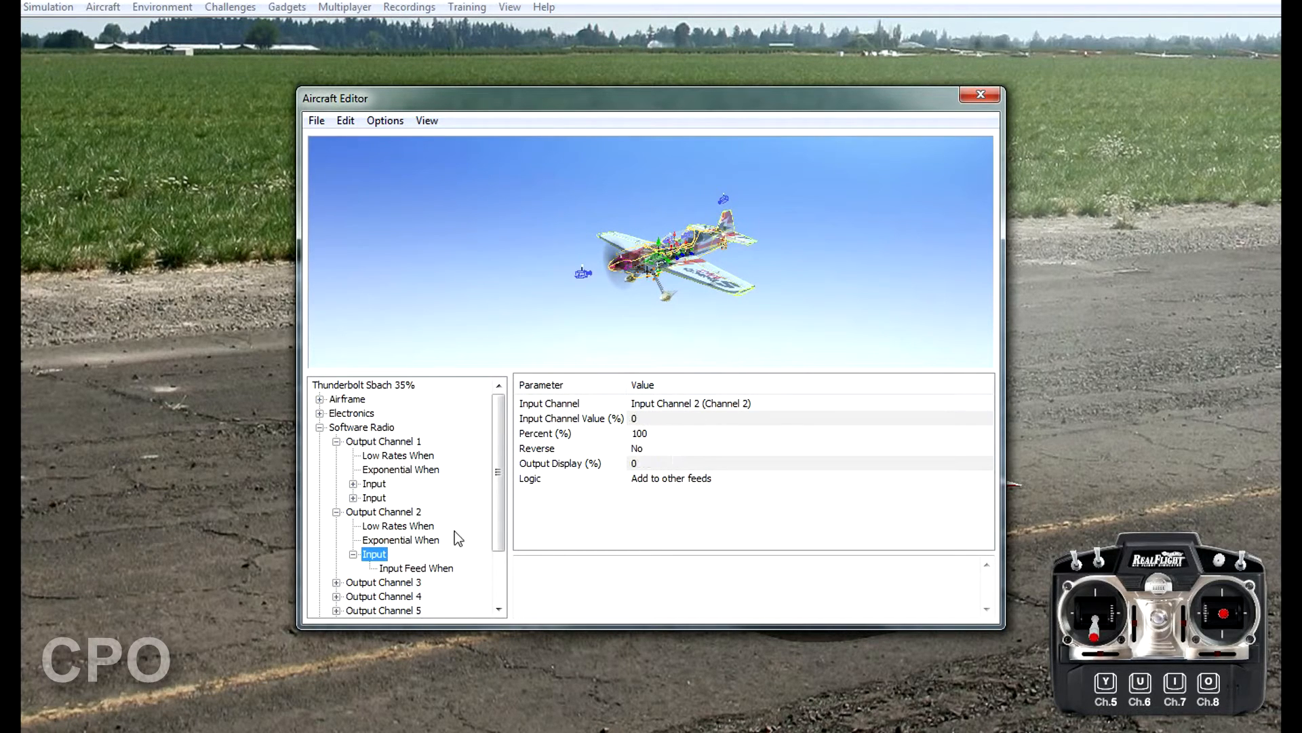
# Add a simple input feed to Output Channel 4 in the Software Radio.
pyautogui.scroll(-1, 498, 519)
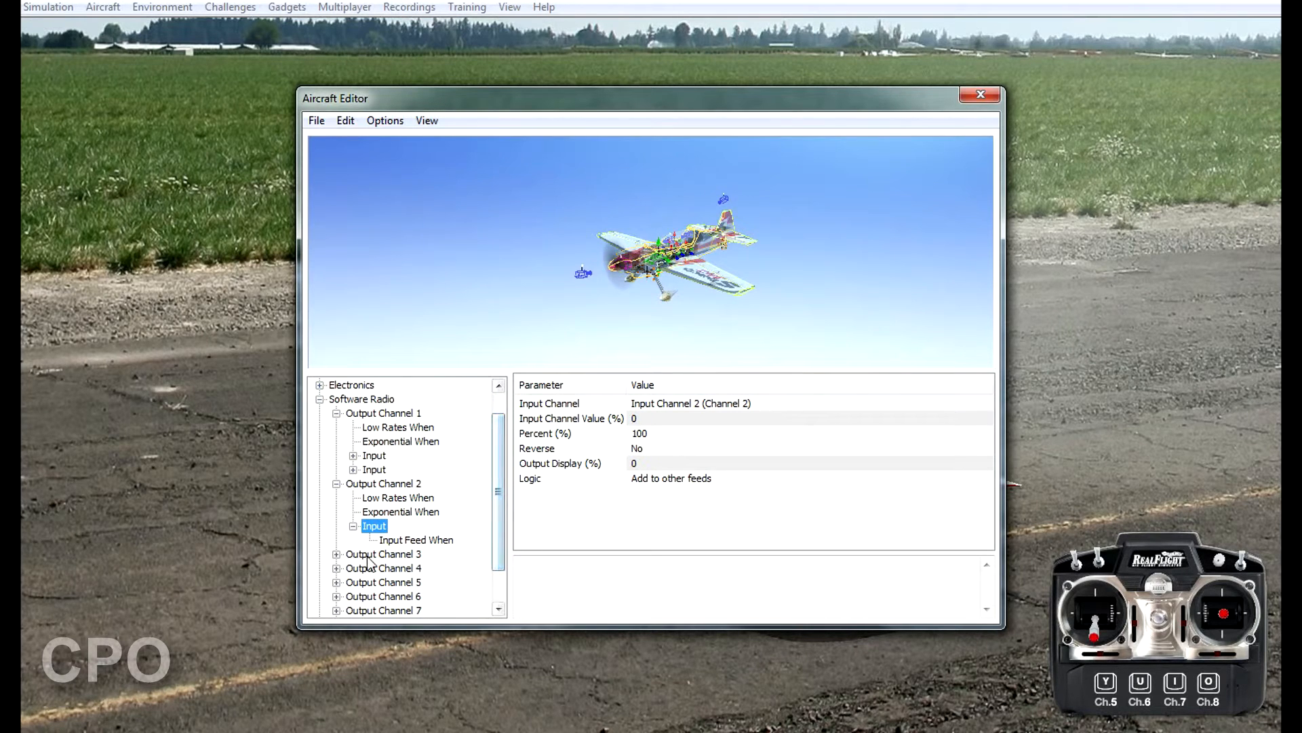
pyautogui.scroll(-1, 370, 562)
pyautogui.click(336, 554)
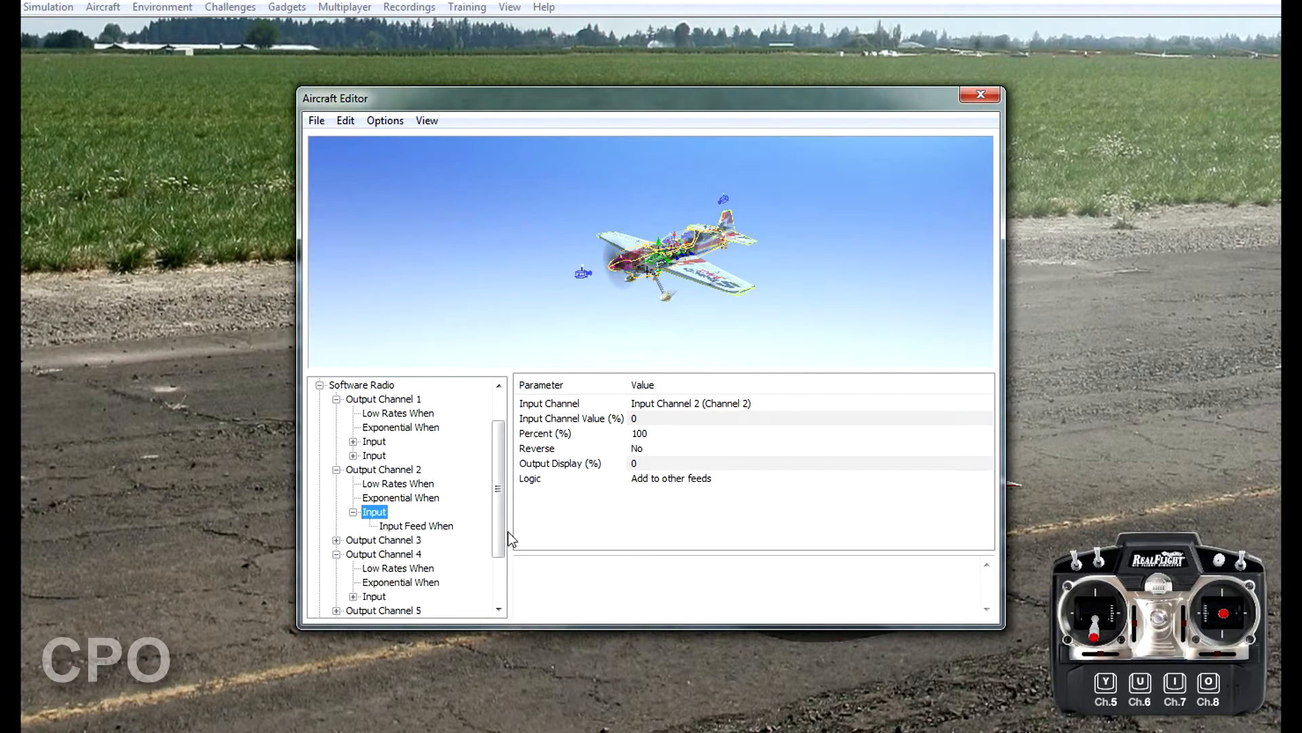
pyautogui.scroll(-2, 502, 531)
pyautogui.click(336, 413)
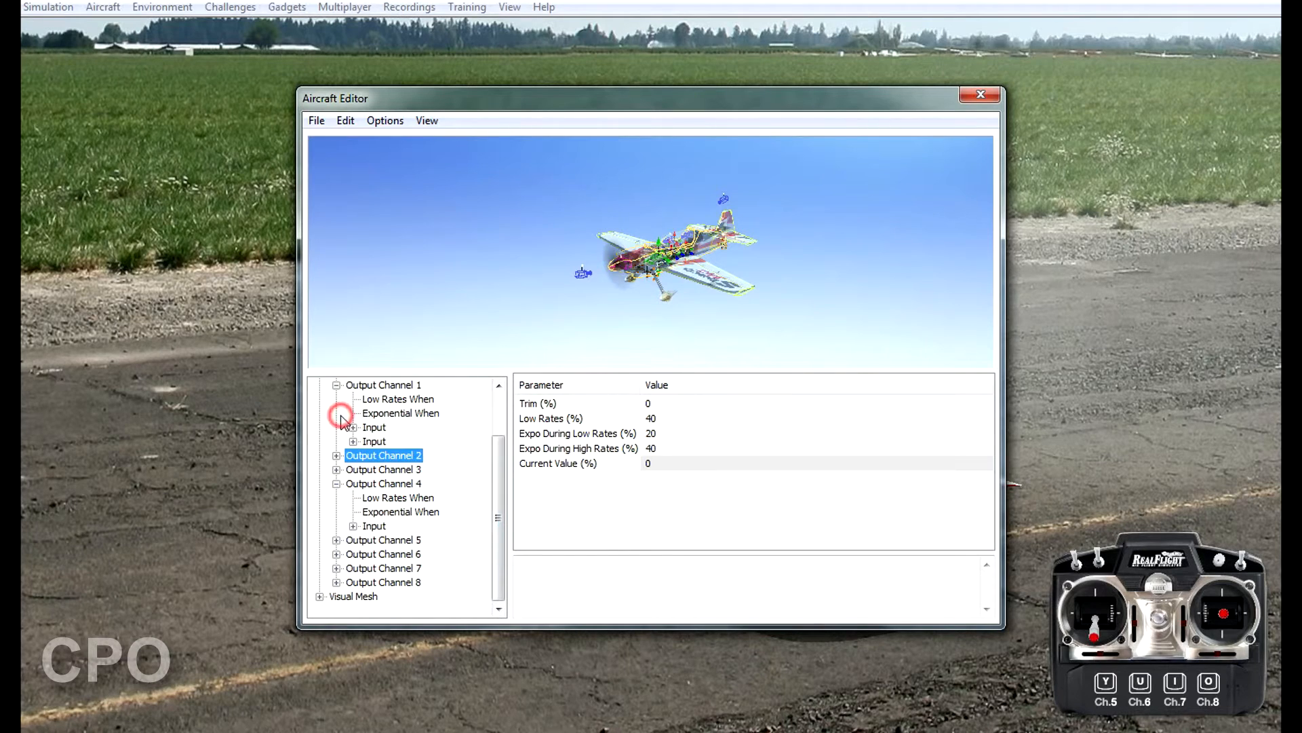
pyautogui.click(339, 385)
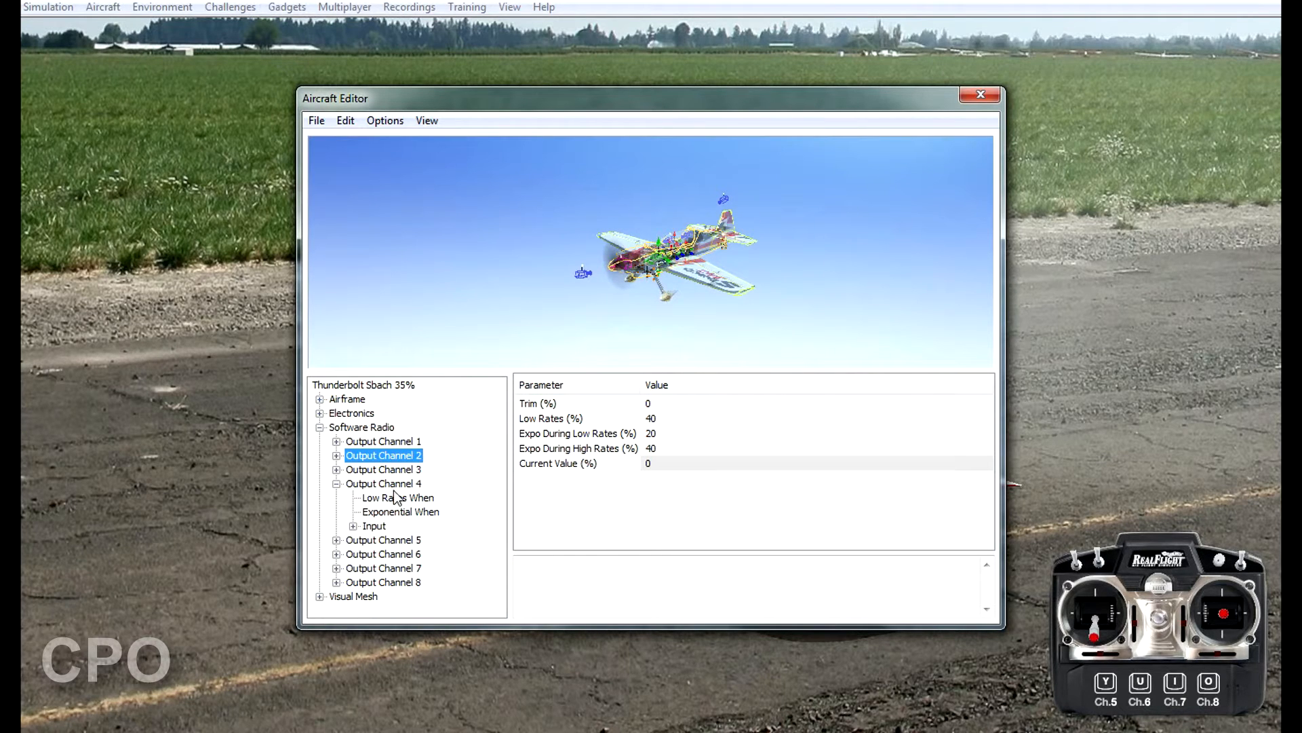
pyautogui.click(376, 527)
pyautogui.click(373, 486)
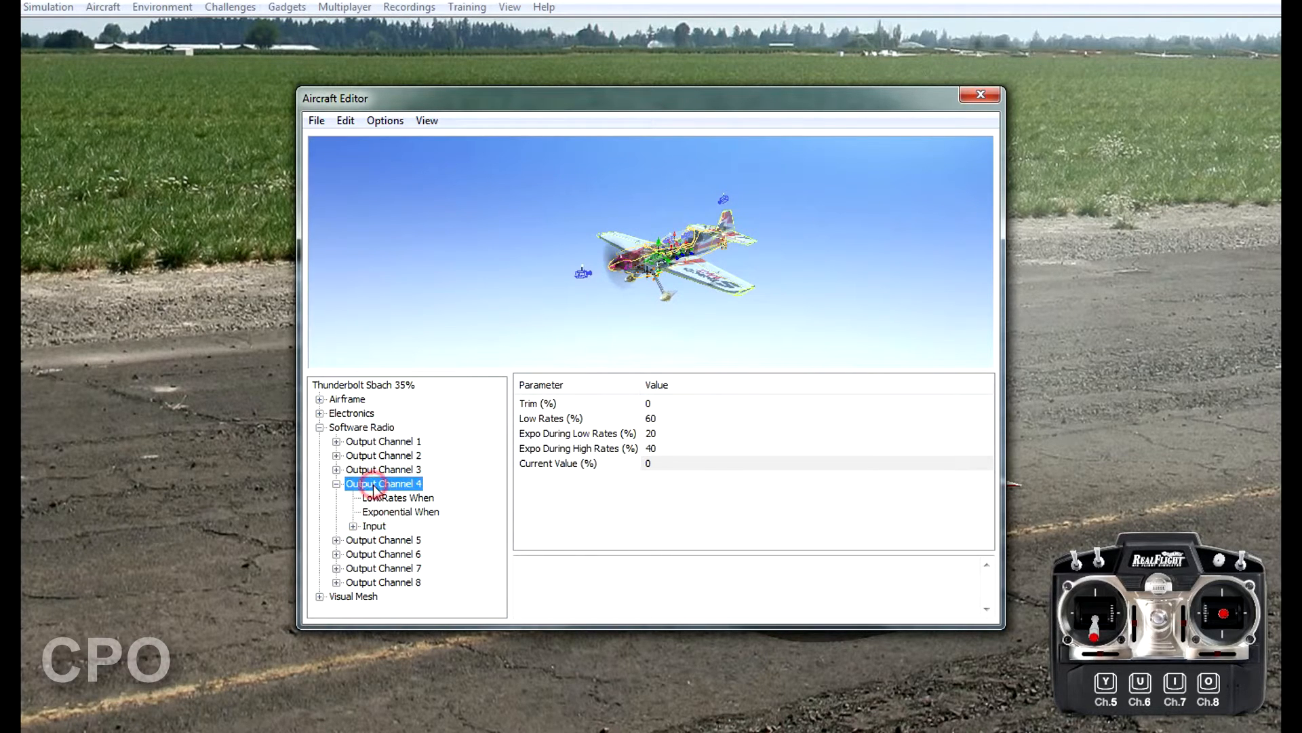
pyautogui.rightClick(374, 486)
pyautogui.moveTo(418, 565)
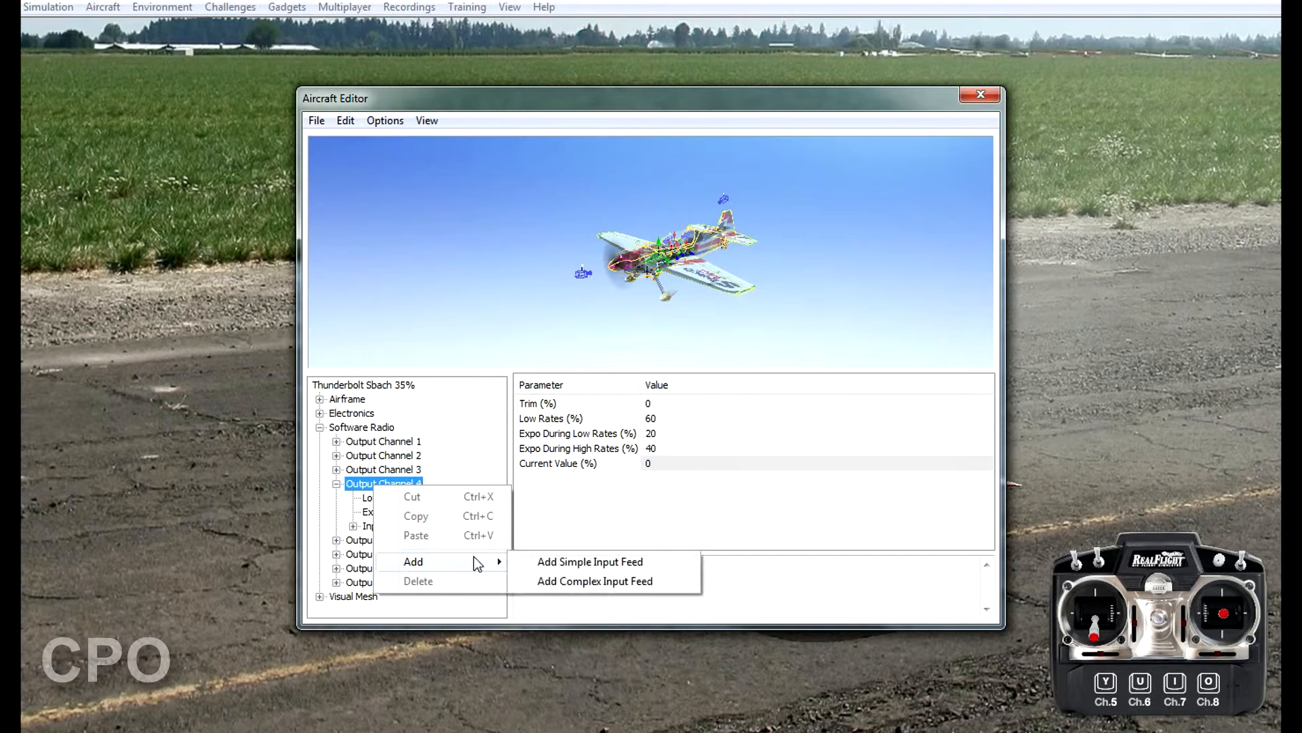
pyautogui.click(547, 563)
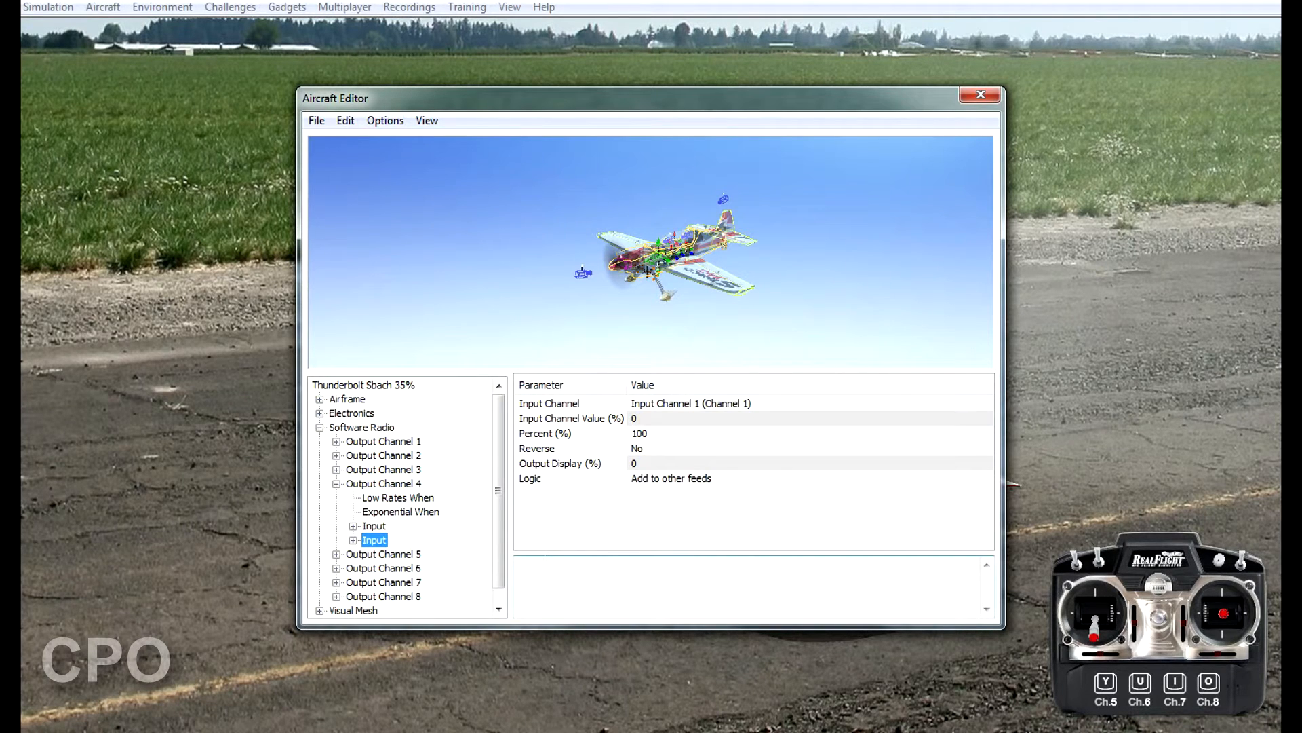
# Assign Input Channel 1 to the new Output Channel 4 feed and set its Percent to 20.
pyautogui.click(691, 405)
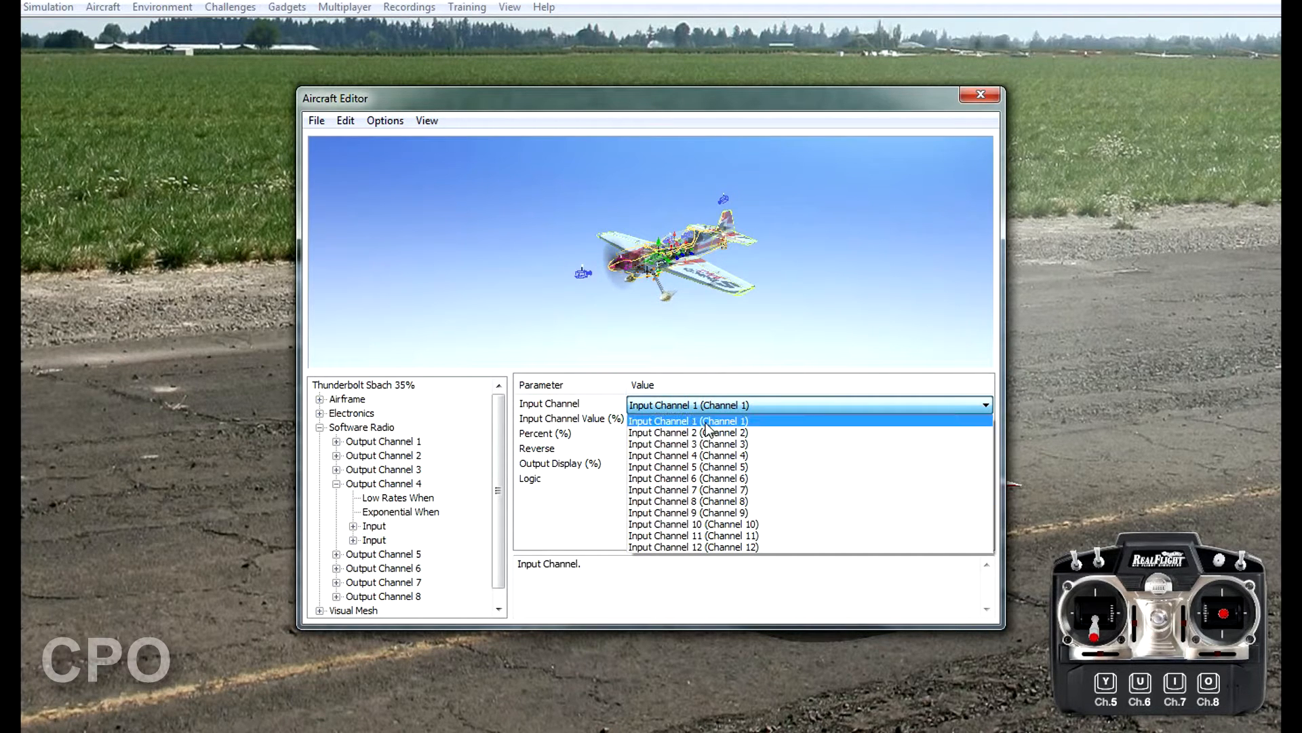
pyautogui.click(704, 425)
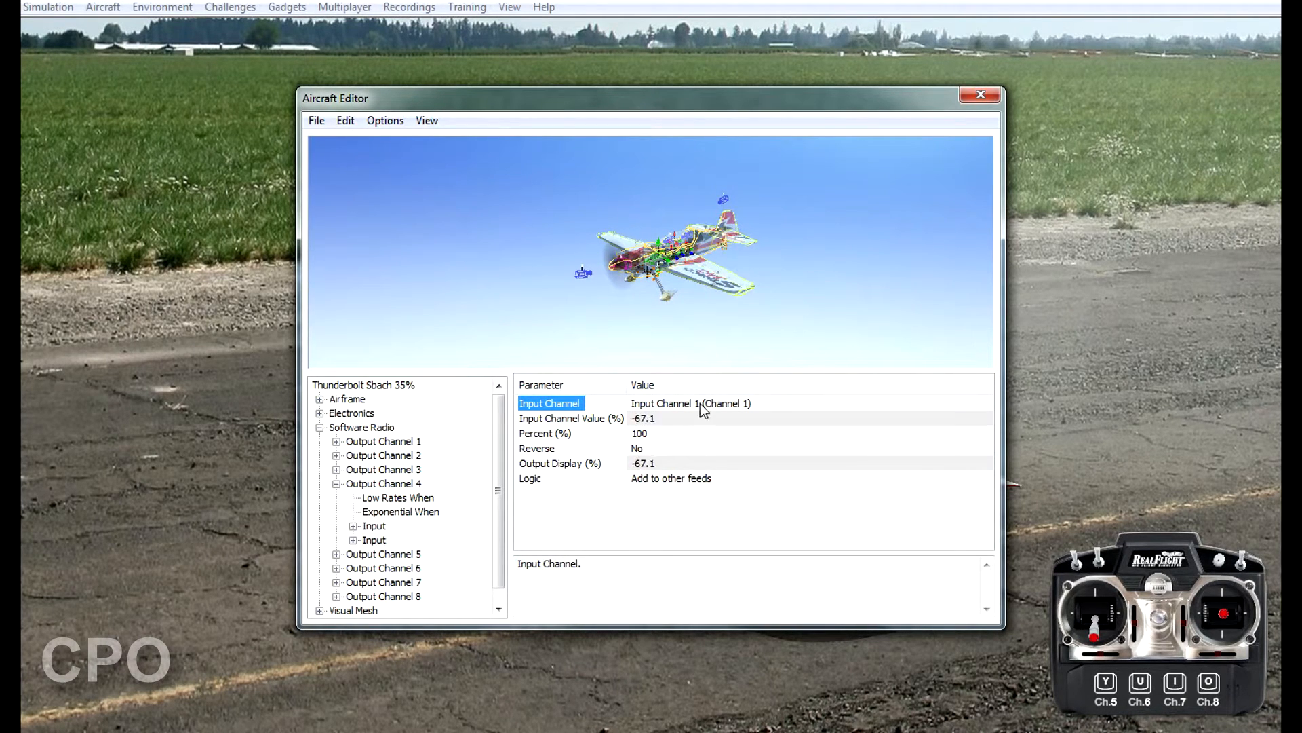
pyautogui.click(641, 433)
pyautogui.click(641, 432)
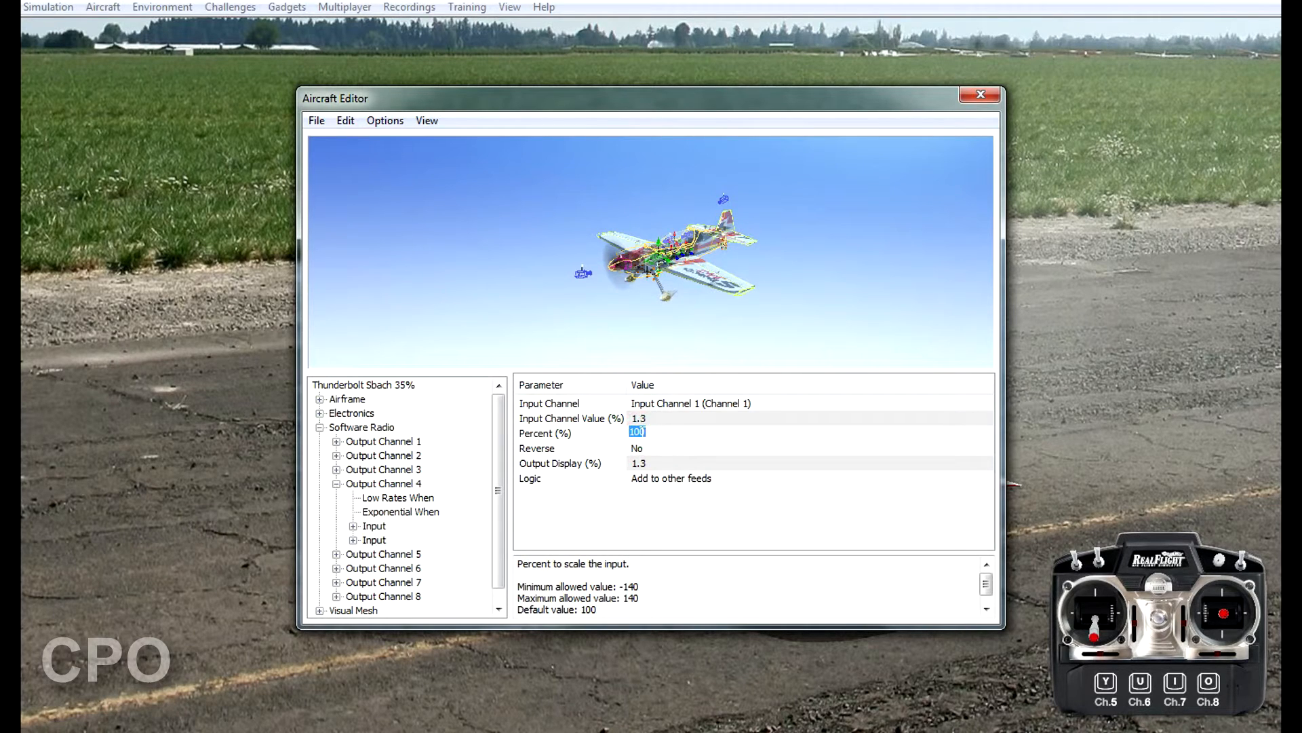
pyautogui.doubleClick(641, 433)
# Keep the new feed's Reverse option at No and set its Percent to 70.
pyautogui.click(658, 449)
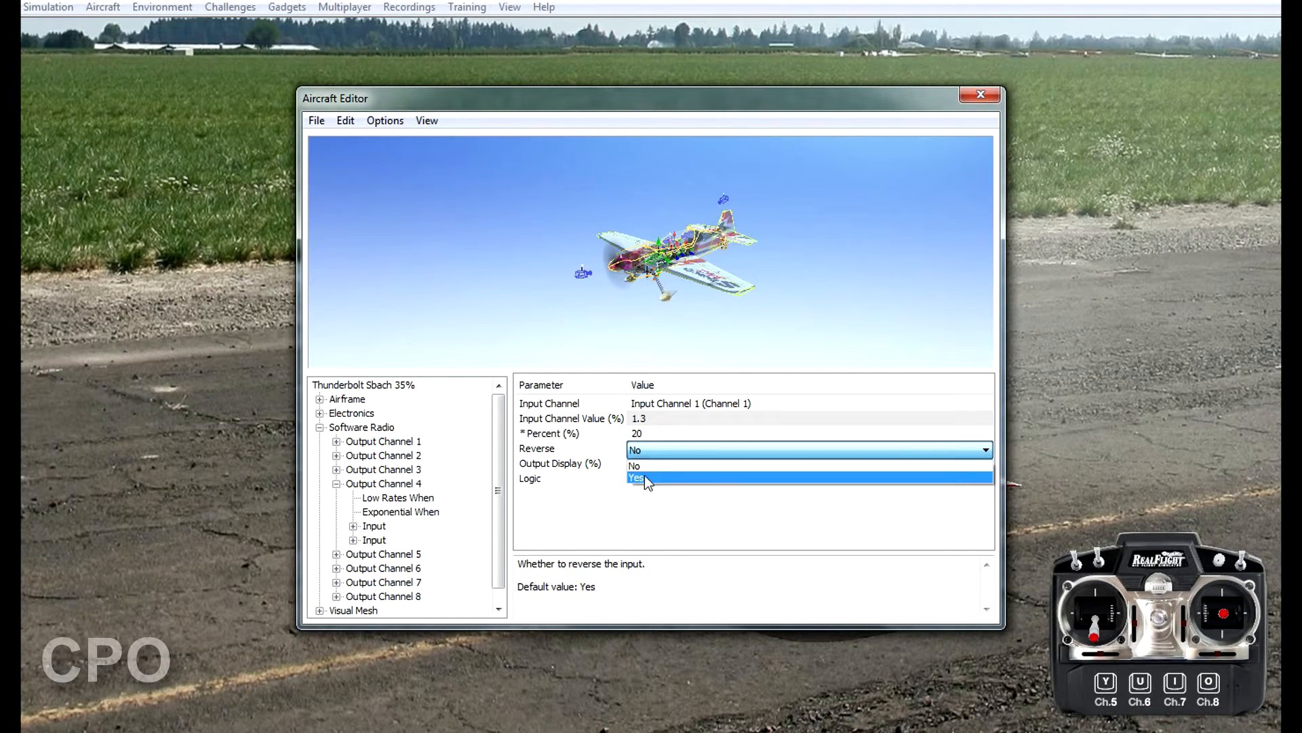
pyautogui.click(653, 451)
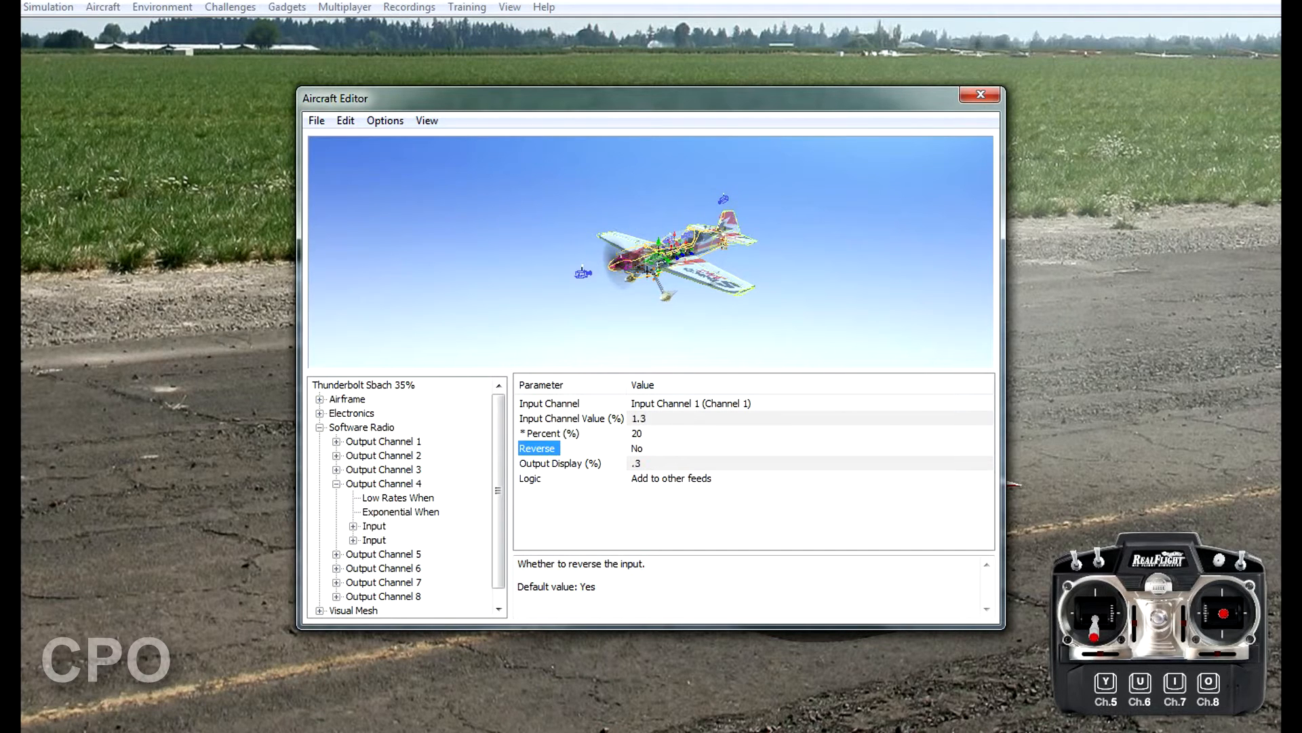
pyautogui.click(637, 432)
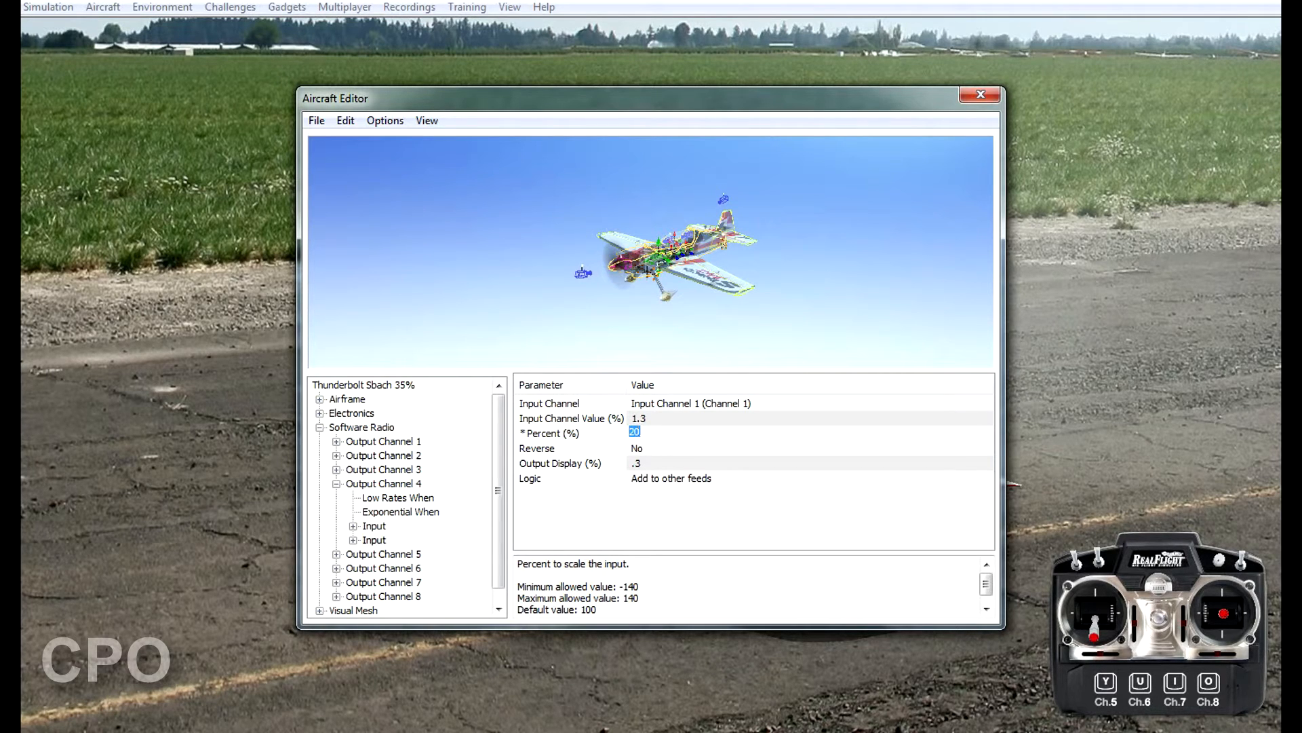
pyautogui.press('Return')
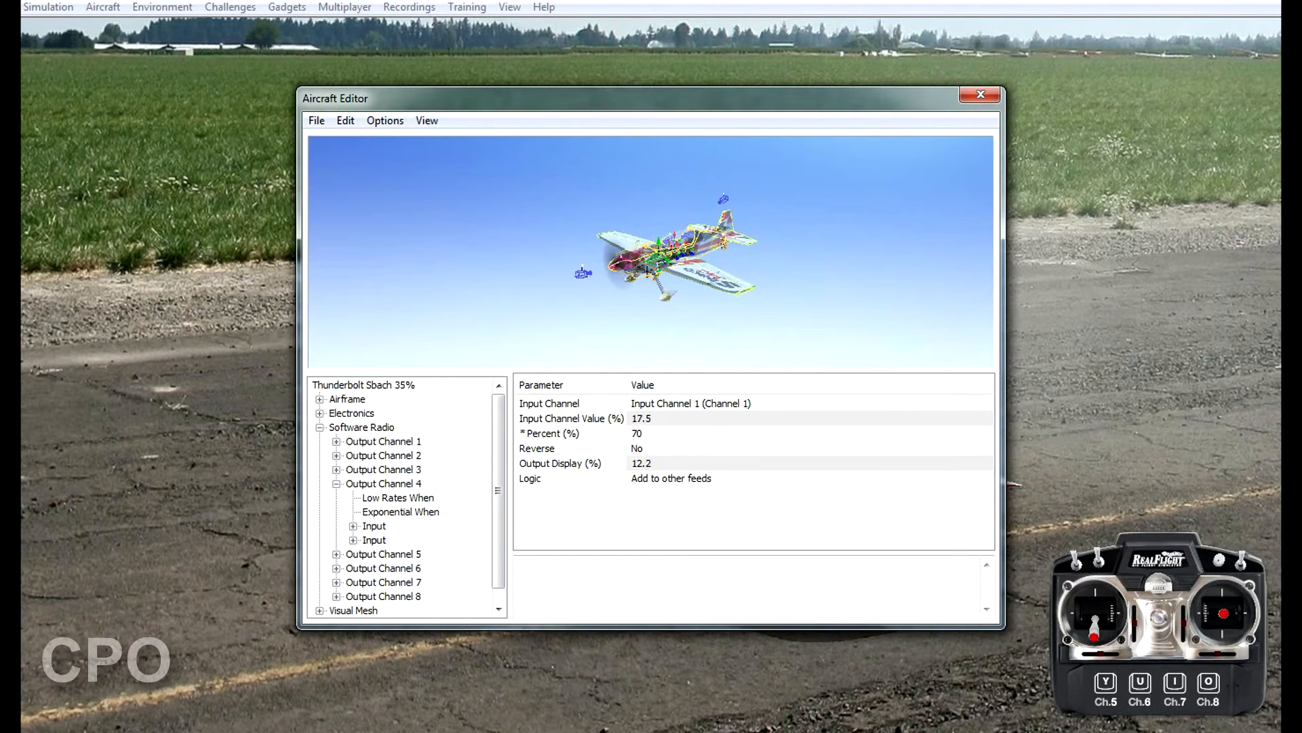
# Save the aircraft under the new name "cpo-Thunderbolt Sbach 35%" and close the Aircraft Editor.
pyautogui.click(316, 121)
pyautogui.click(329, 179)
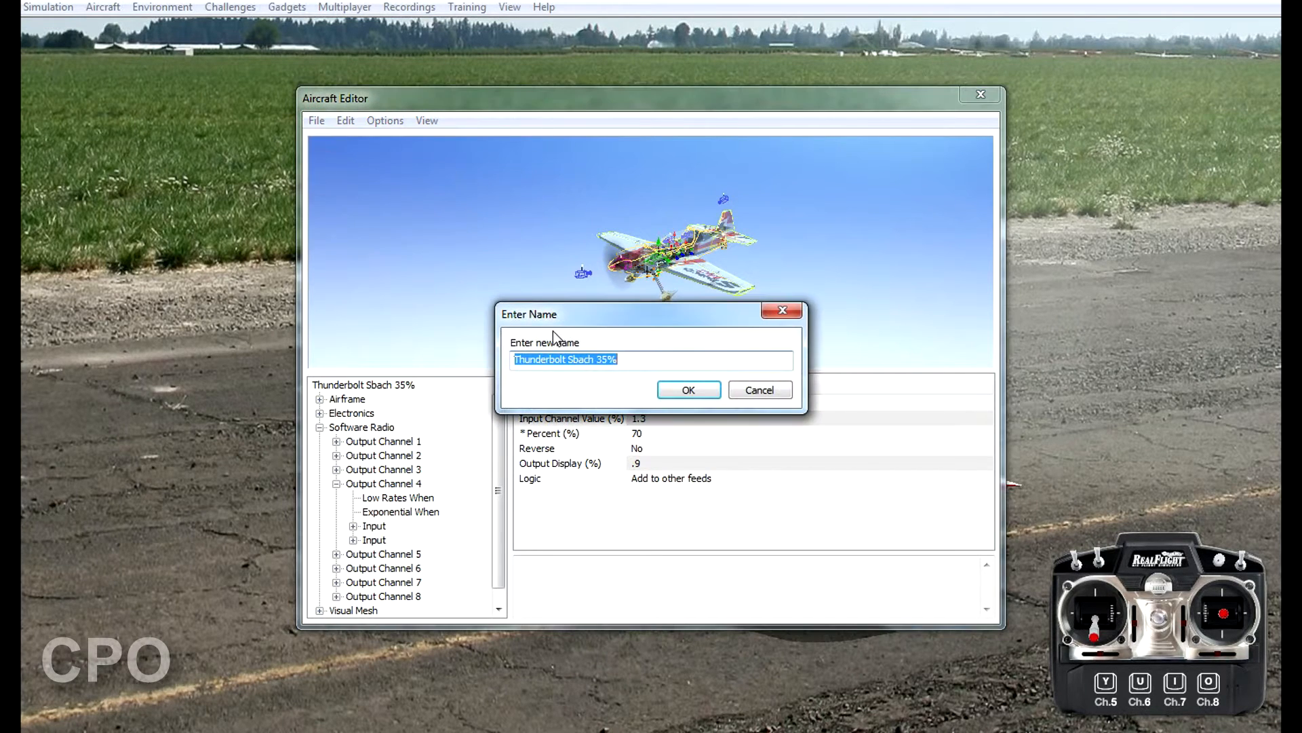
pyautogui.click(515, 359)
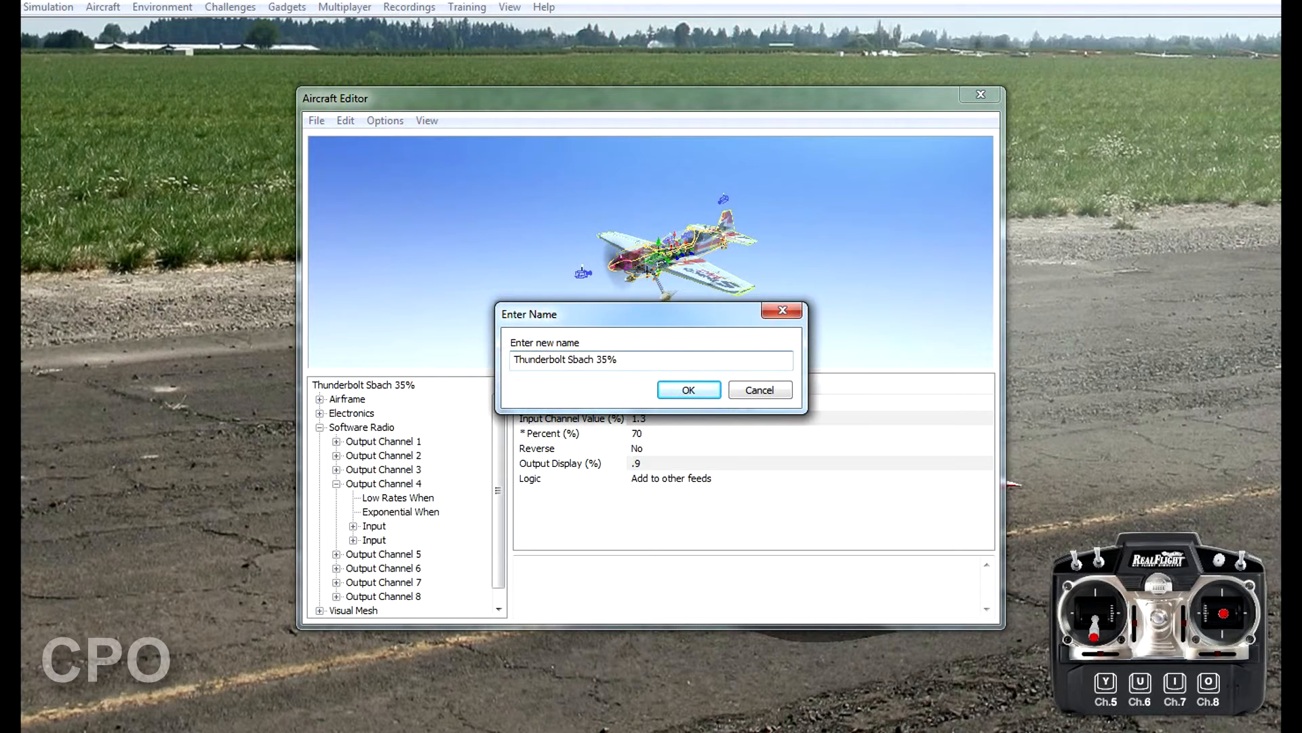
pyautogui.write('cpo-')
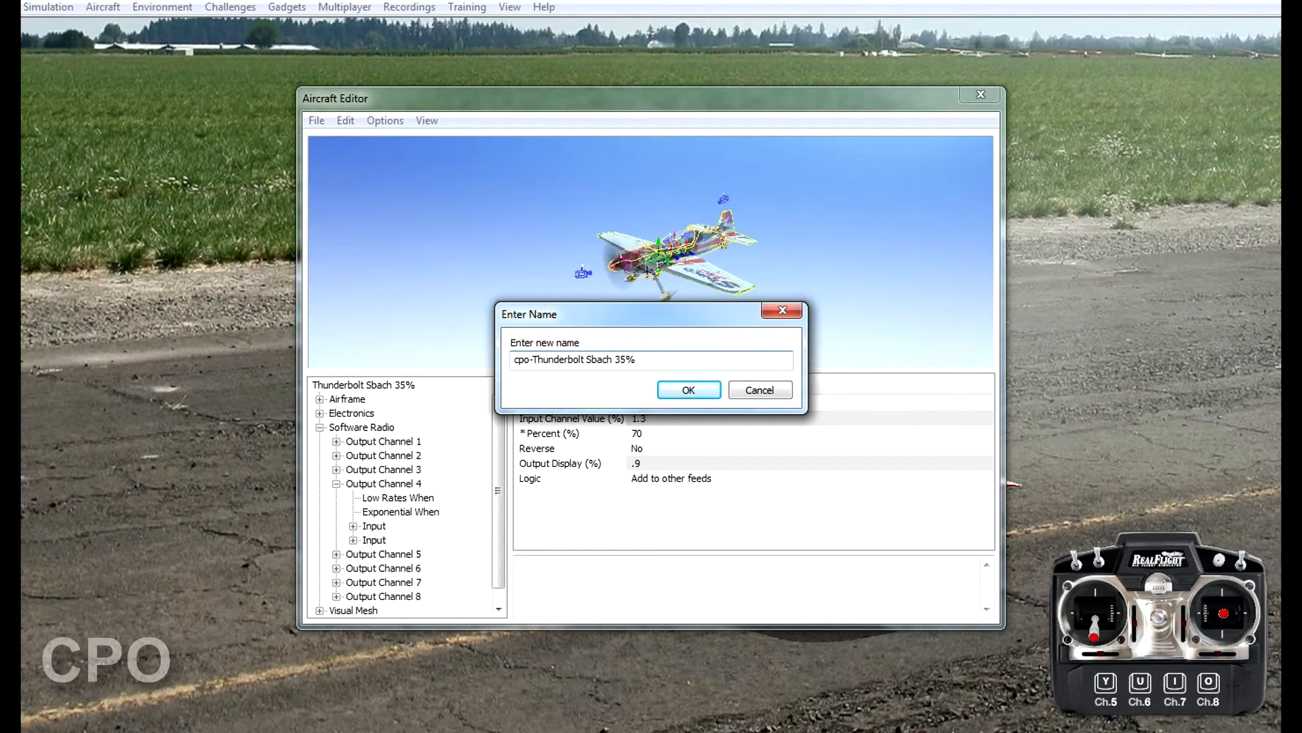
pyautogui.click(667, 387)
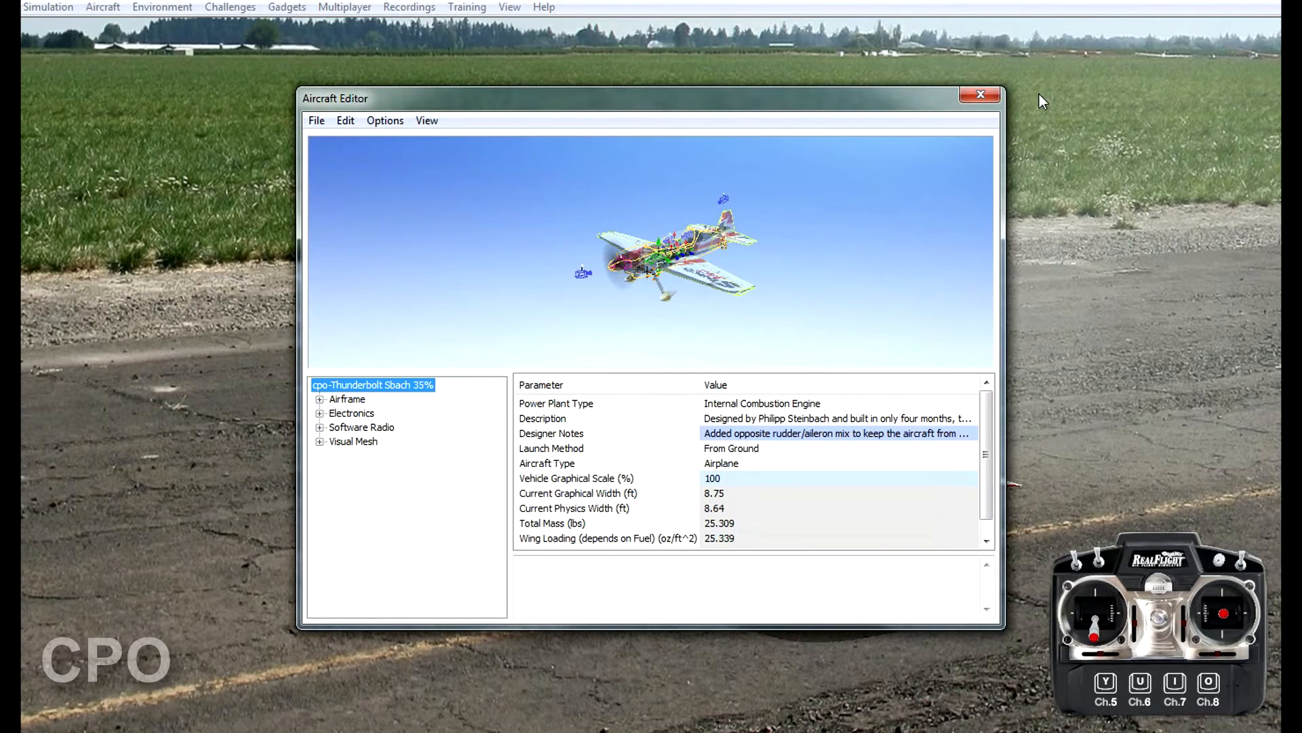
pyautogui.click(995, 92)
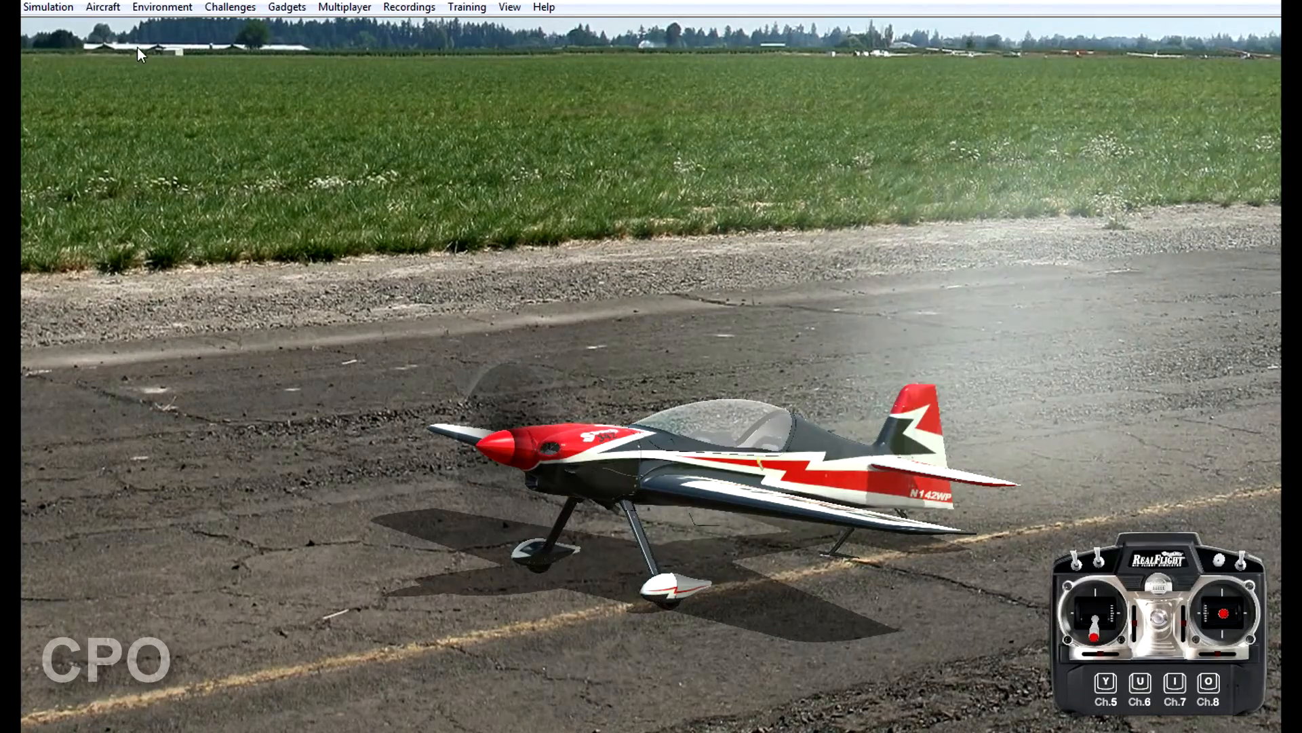
# Open cpo-Thunderbolt Sbach 35% for editing and delete the Input Channel 1 feed from Output Channel 4 in the Software Radio.
pyautogui.click(49, 8)
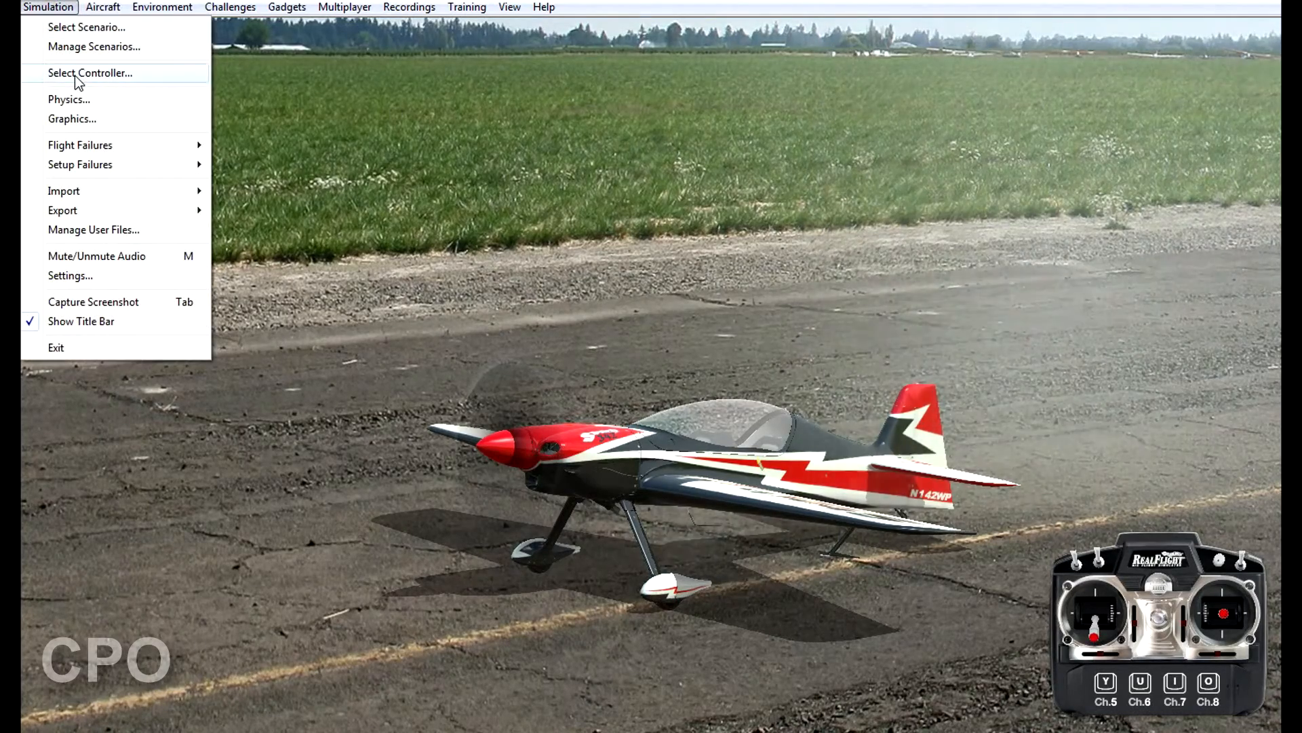
pyautogui.moveTo(103, 8)
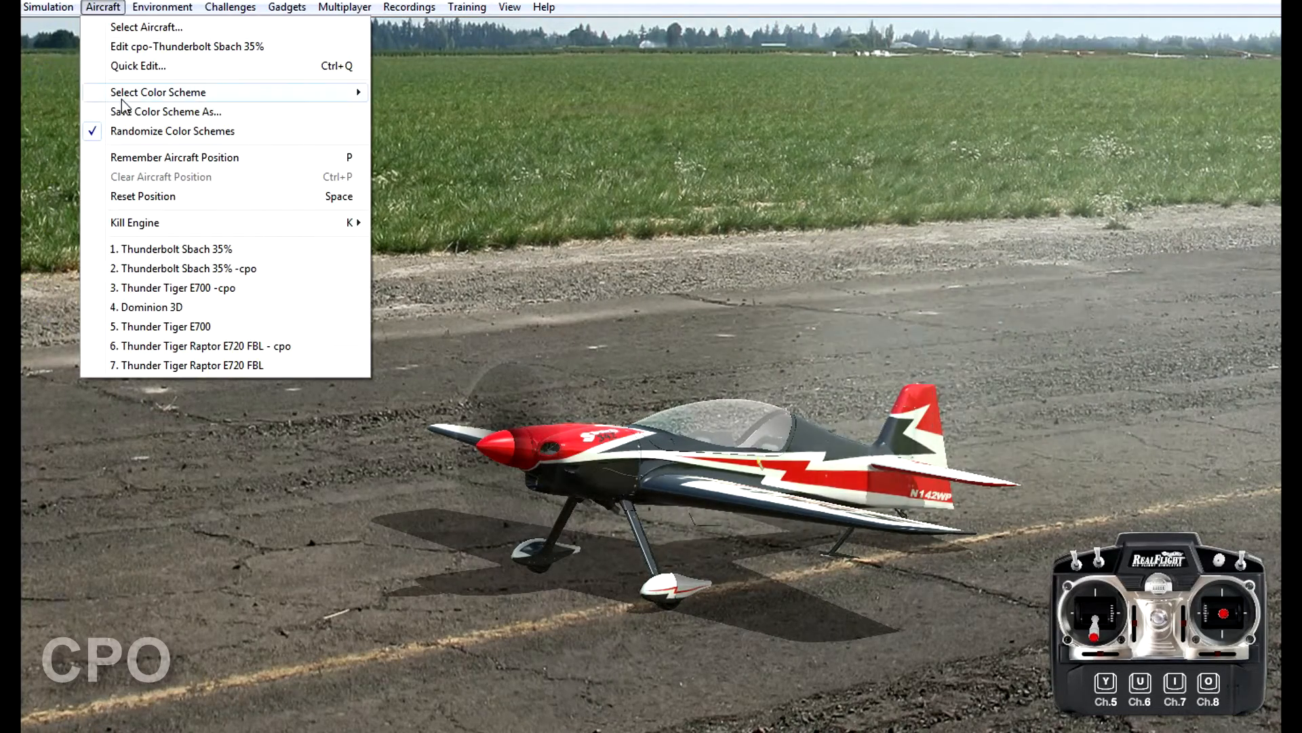
pyautogui.click(129, 46)
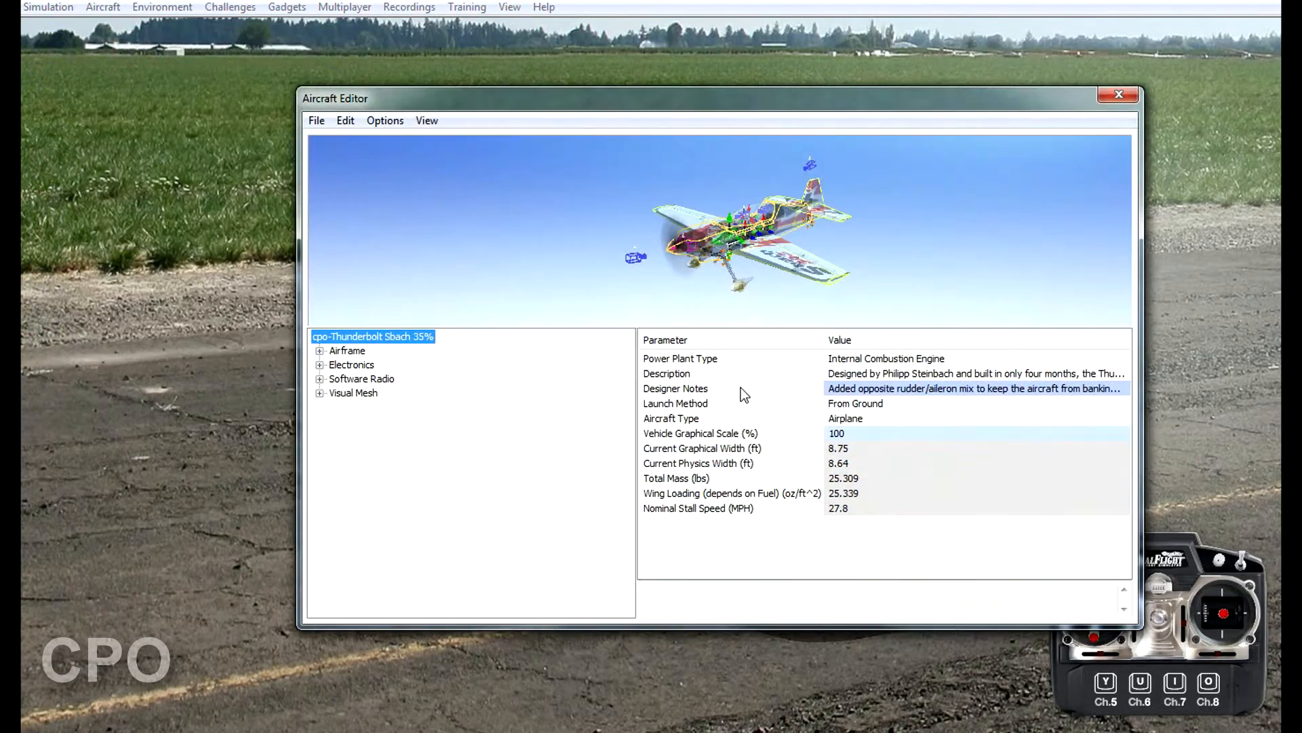
pyautogui.click(319, 379)
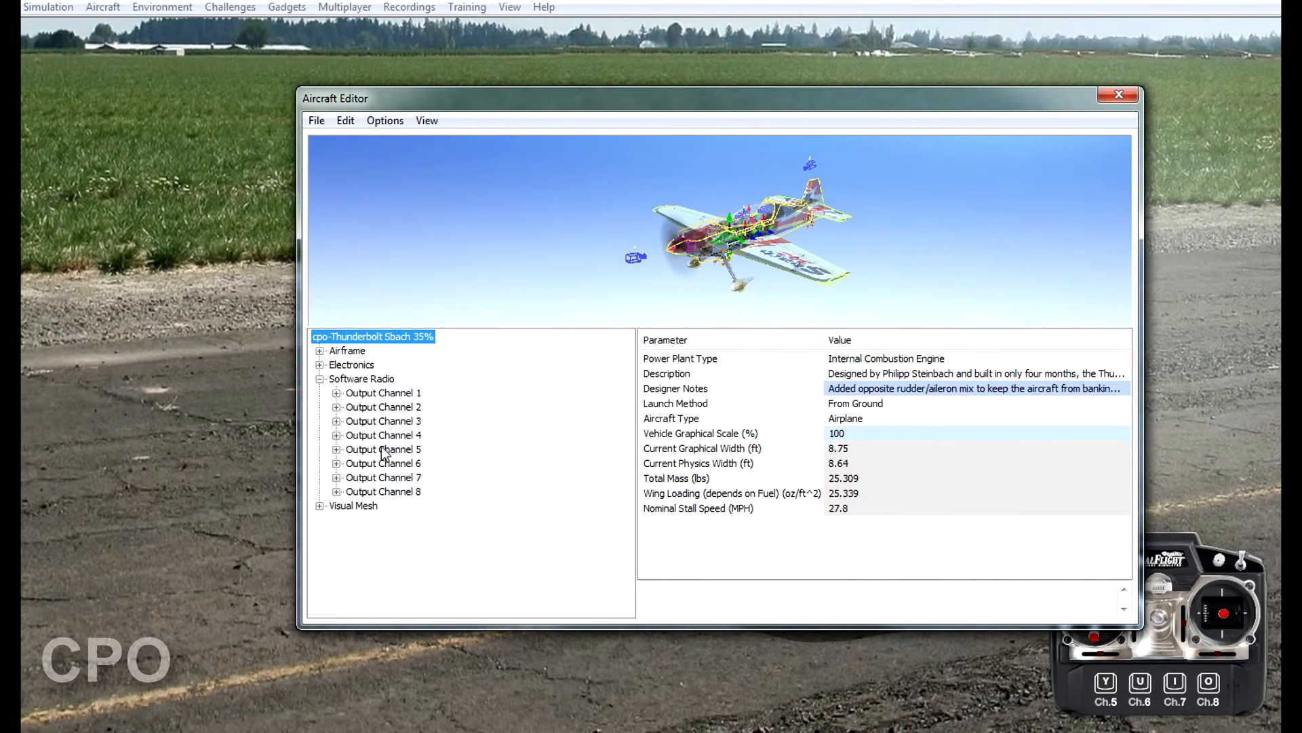
pyautogui.click(336, 434)
pyautogui.click(375, 492)
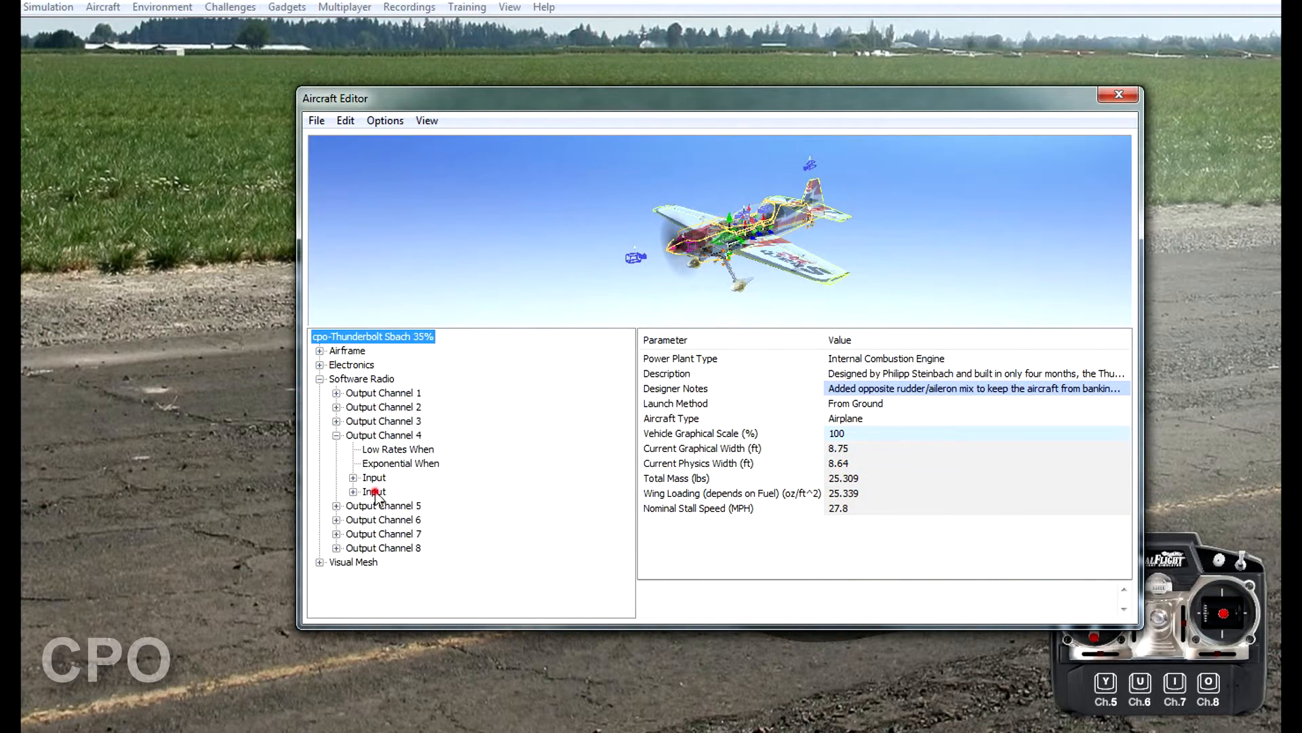
pyautogui.rightClick(376, 495)
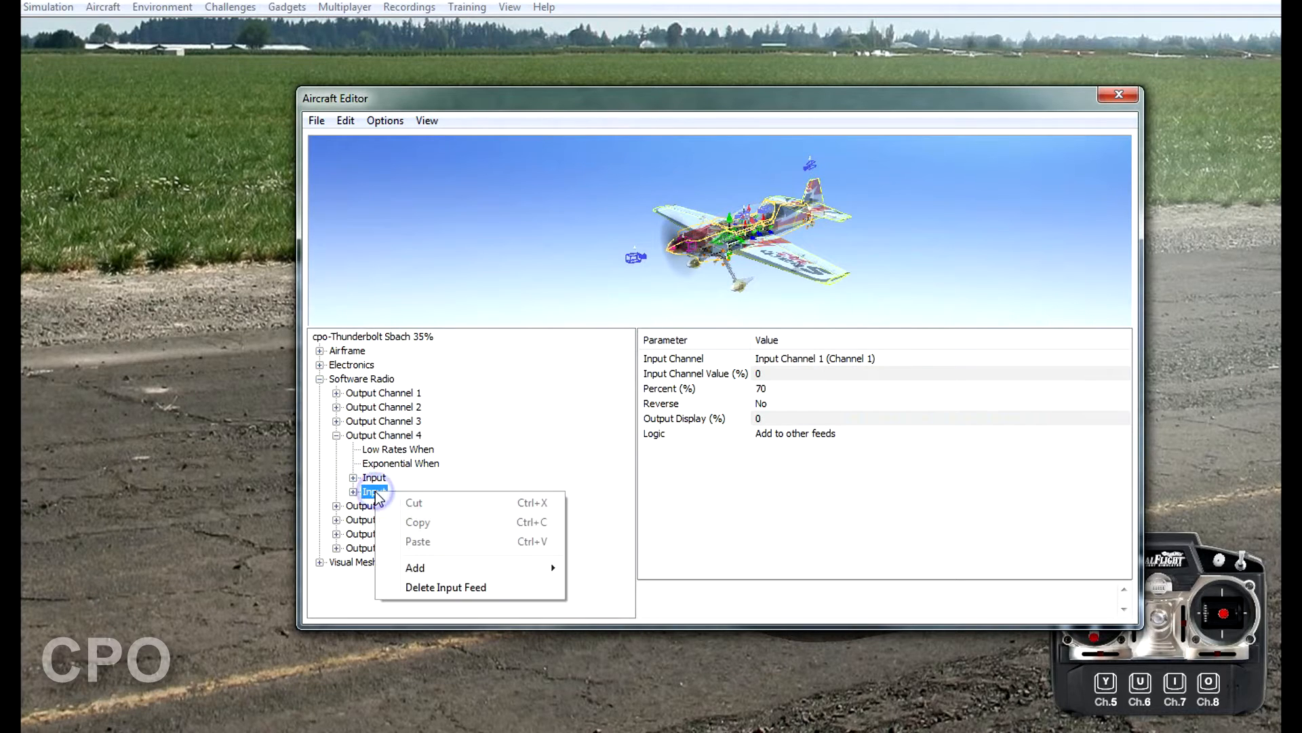
pyautogui.click(432, 587)
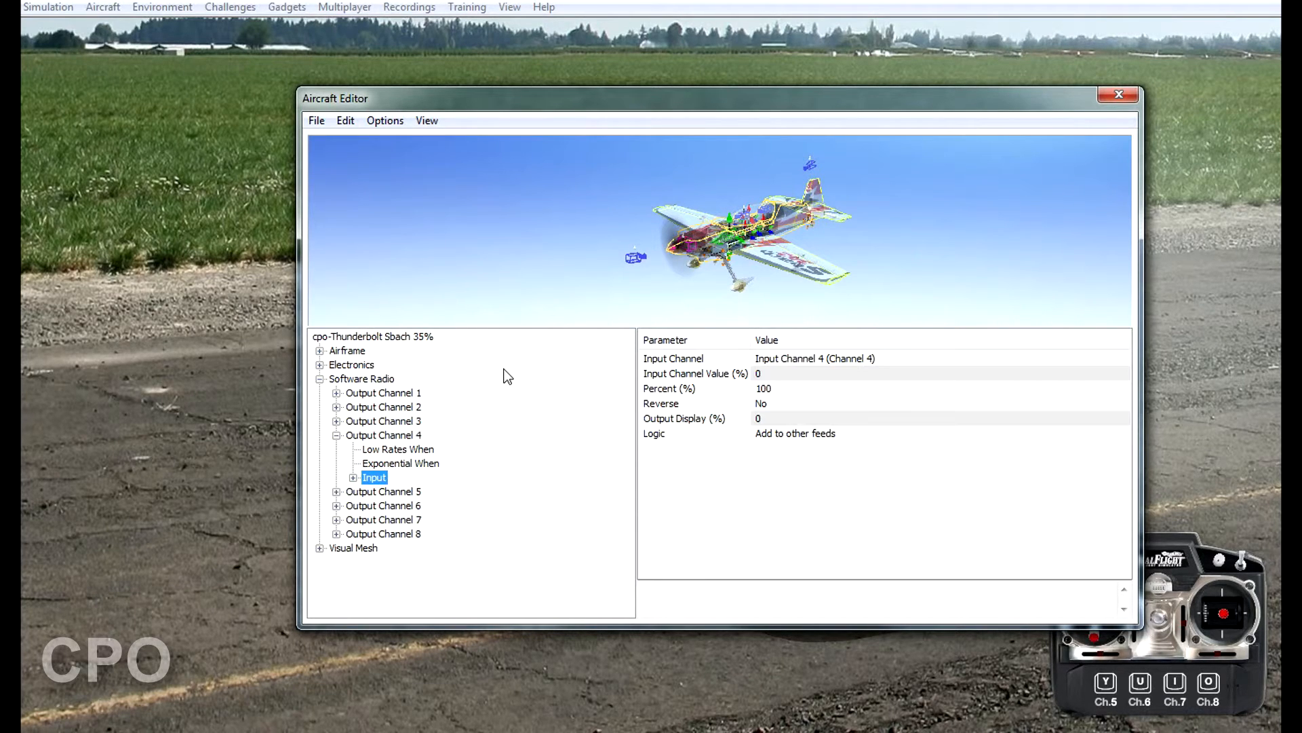
# Add a complex input feed to Output Channel 1 in the Software Radio.
pyautogui.click(337, 435)
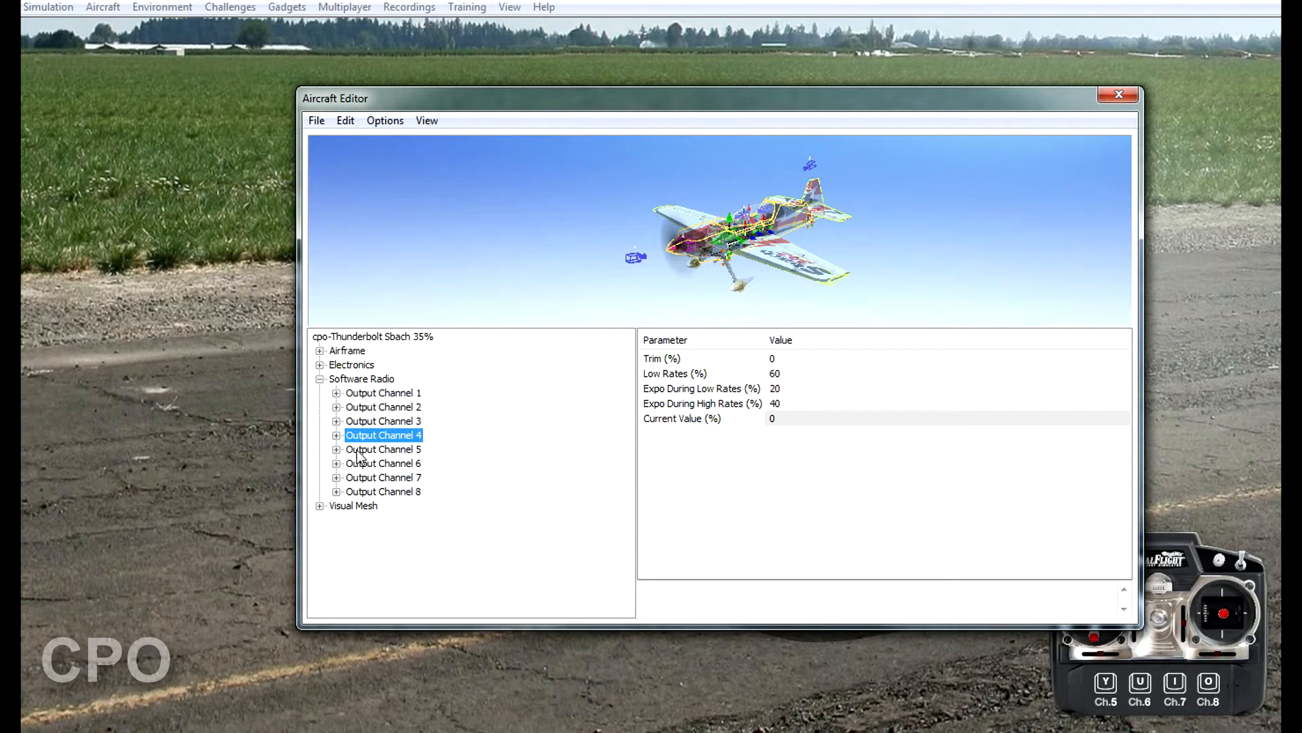
pyautogui.click(353, 392)
pyautogui.click(336, 393)
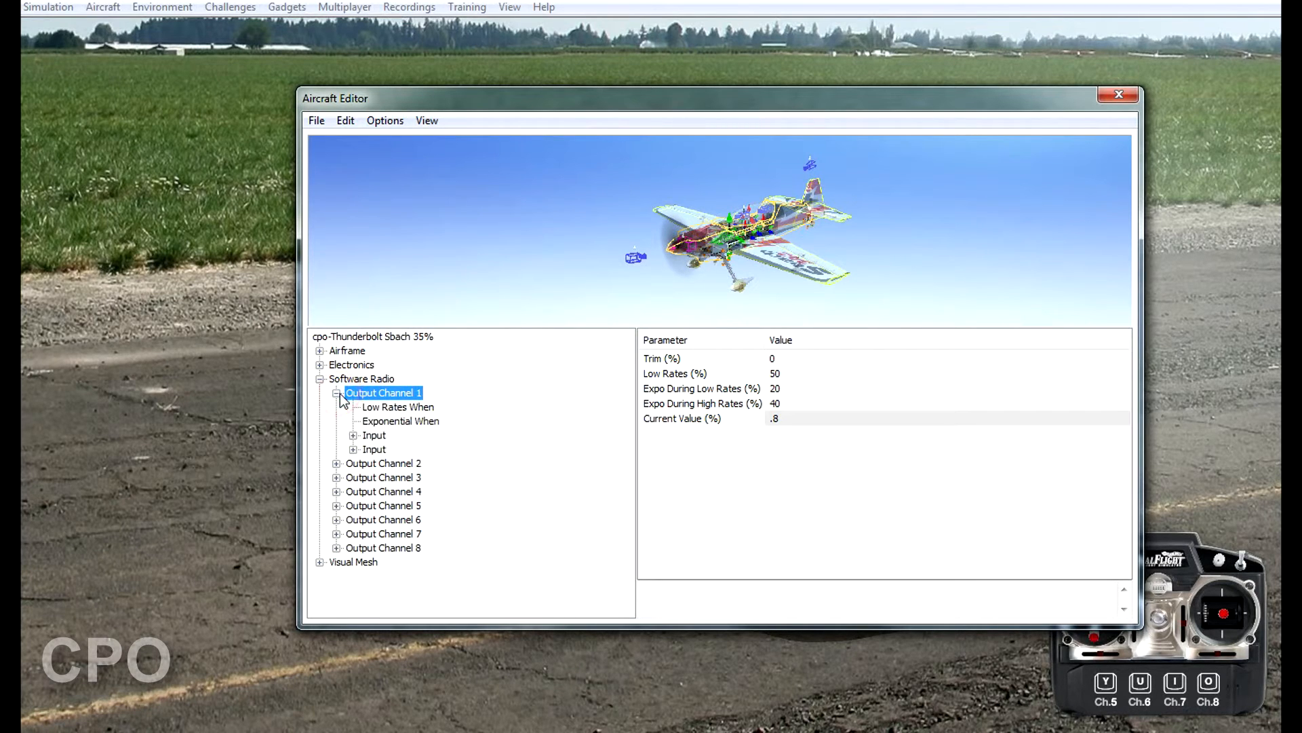
pyautogui.rightClick(379, 400)
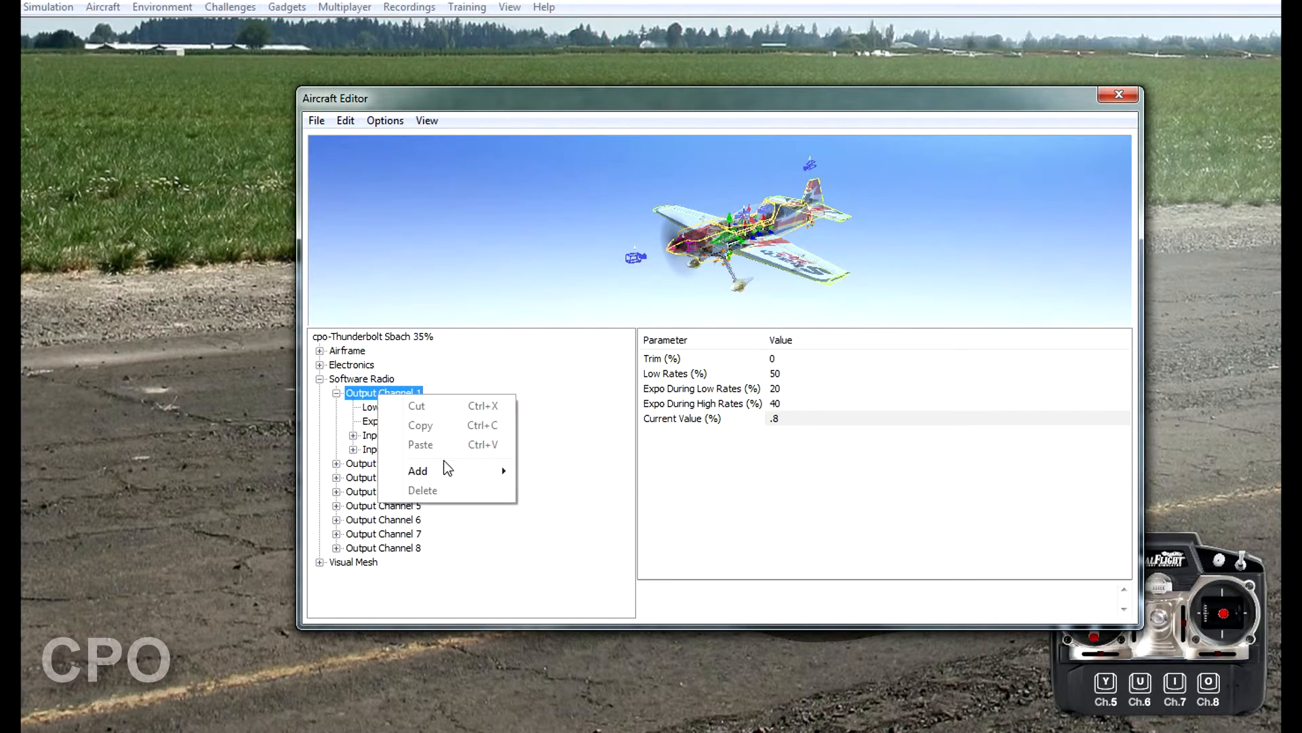
pyautogui.moveTo(439, 468)
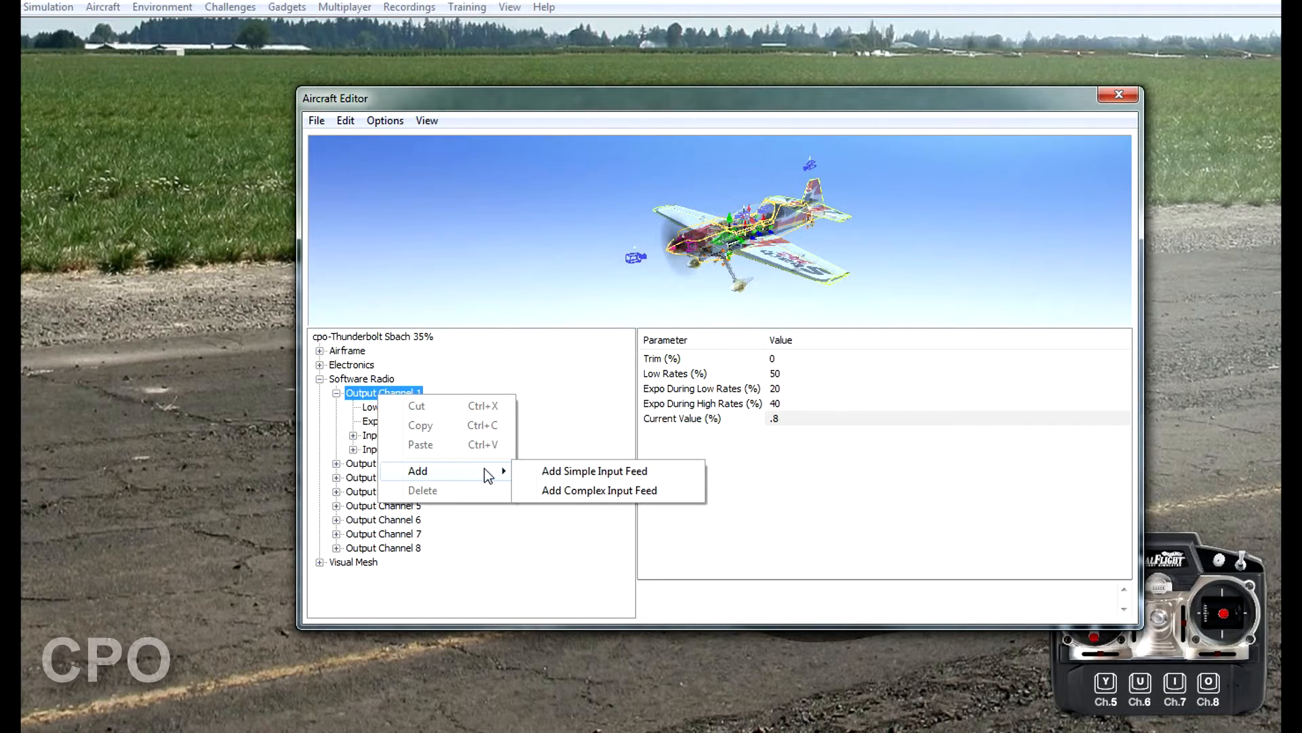
pyautogui.click(550, 491)
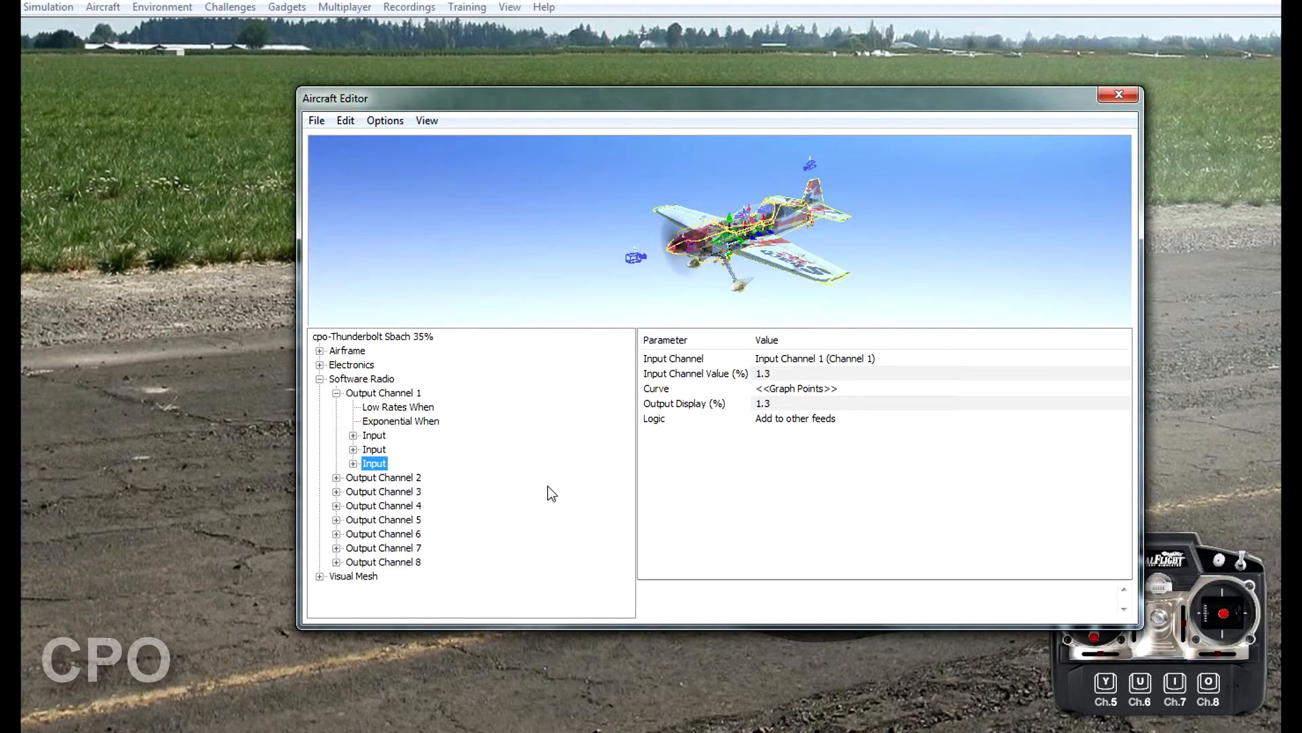
# Assign Input Channel 5 to the new Output Channel 1 feed and toggle the Channel 5 switch several times to test it.
pyautogui.click(815, 361)
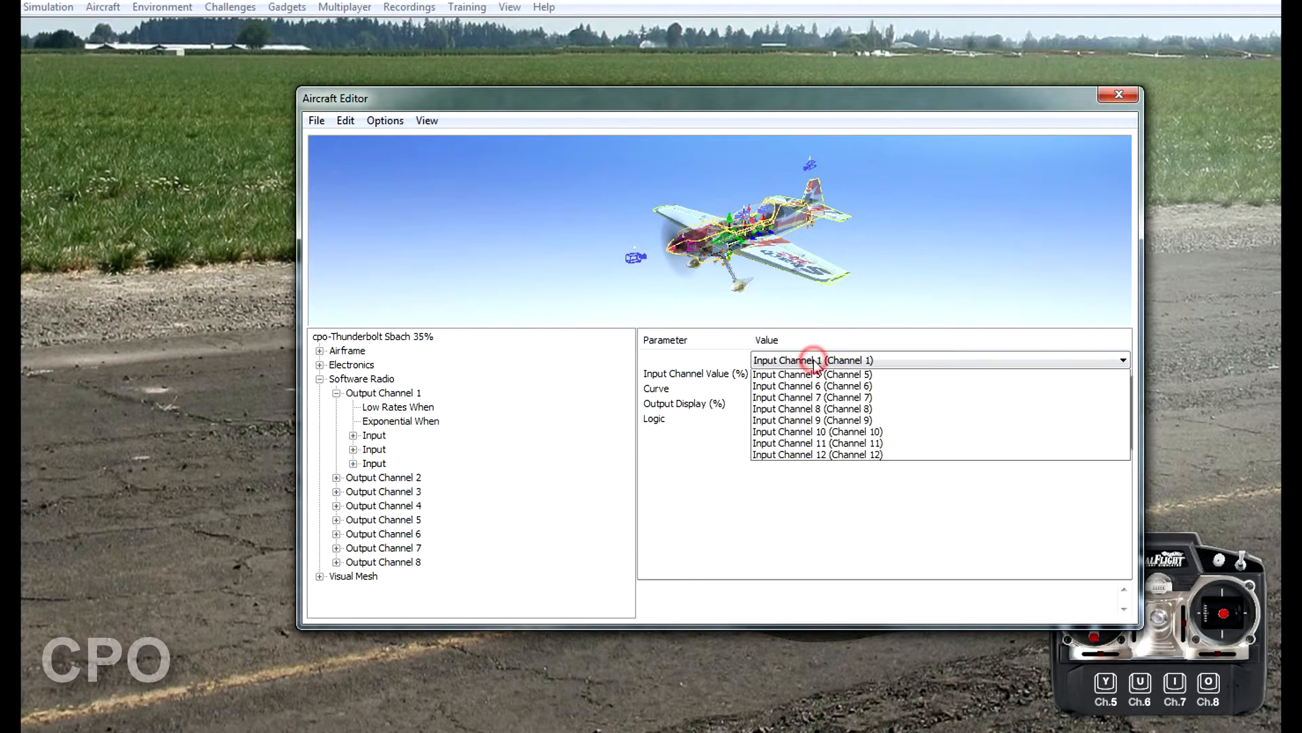
pyautogui.click(825, 424)
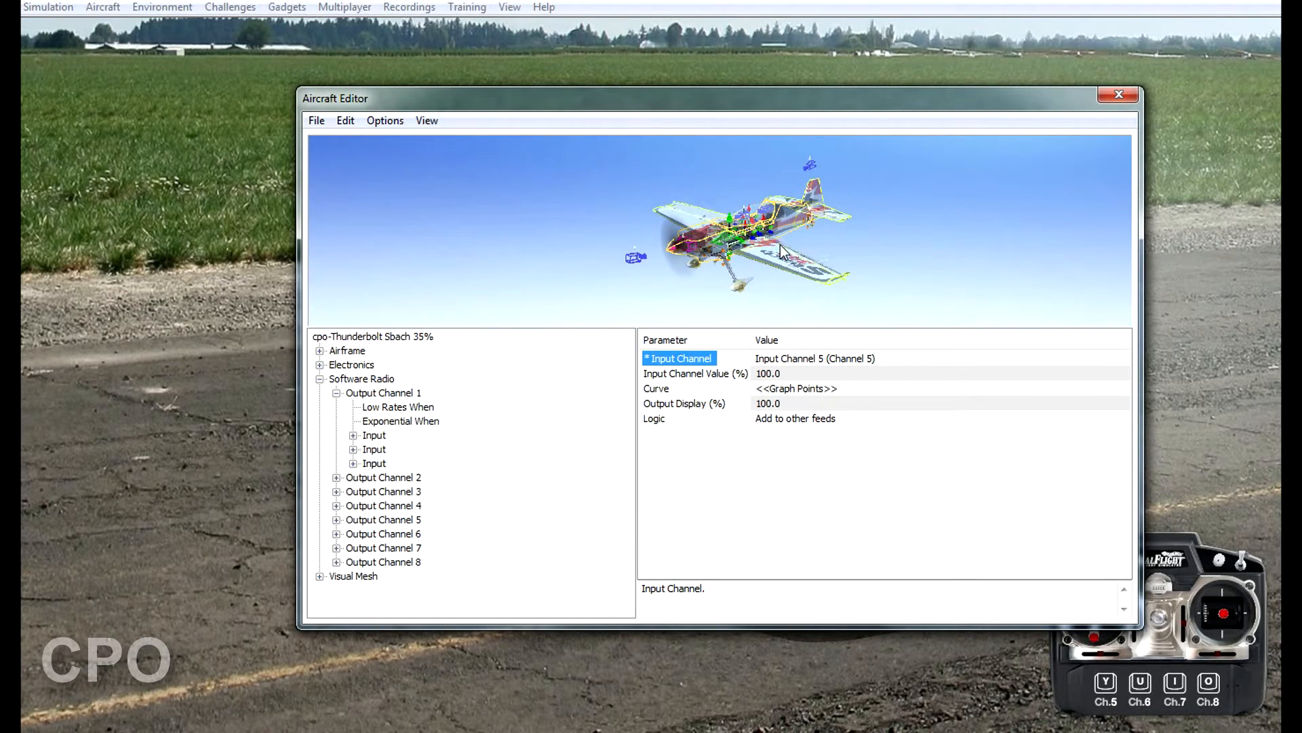
pyautogui.press('y')
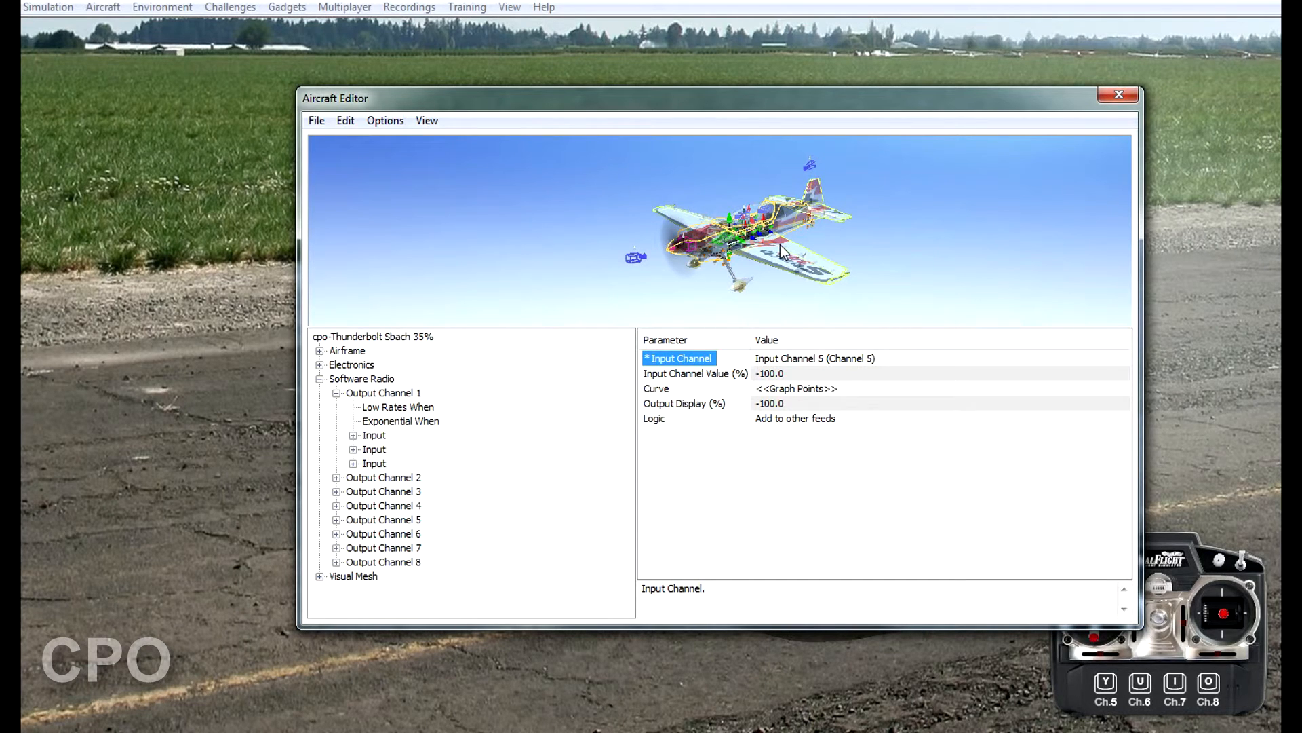
pyautogui.press('y')
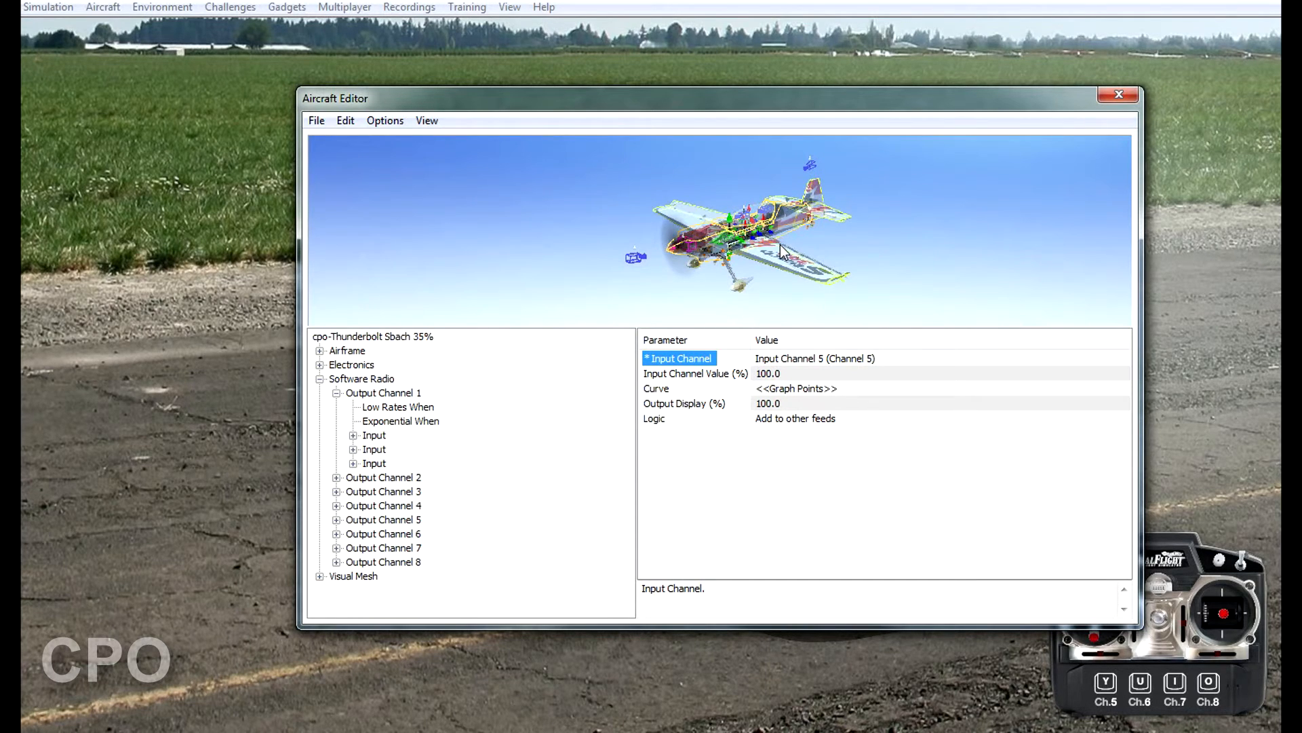
pyautogui.press('y')
pyautogui.press('y')
pyautogui.press('y')
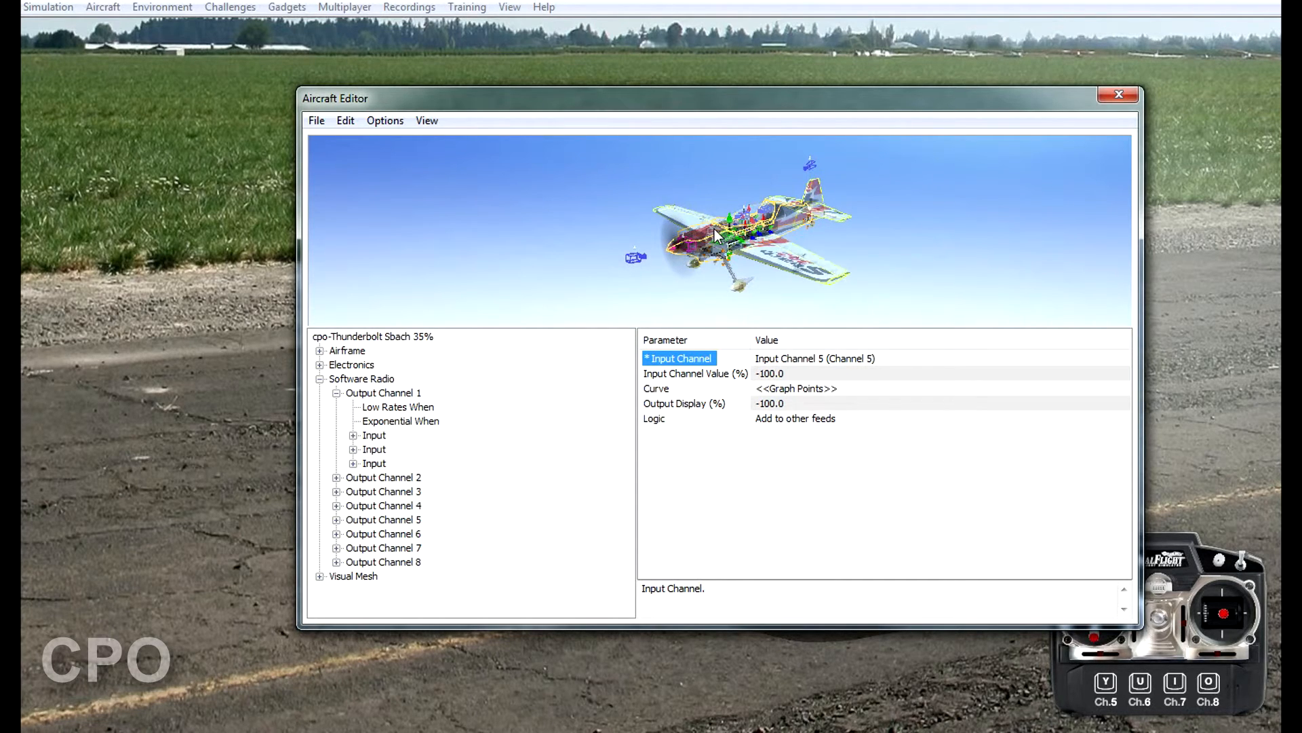
# Lower the Output Channel 1 feed's curve to an output of about 1% at input 100.
pyautogui.click(791, 387)
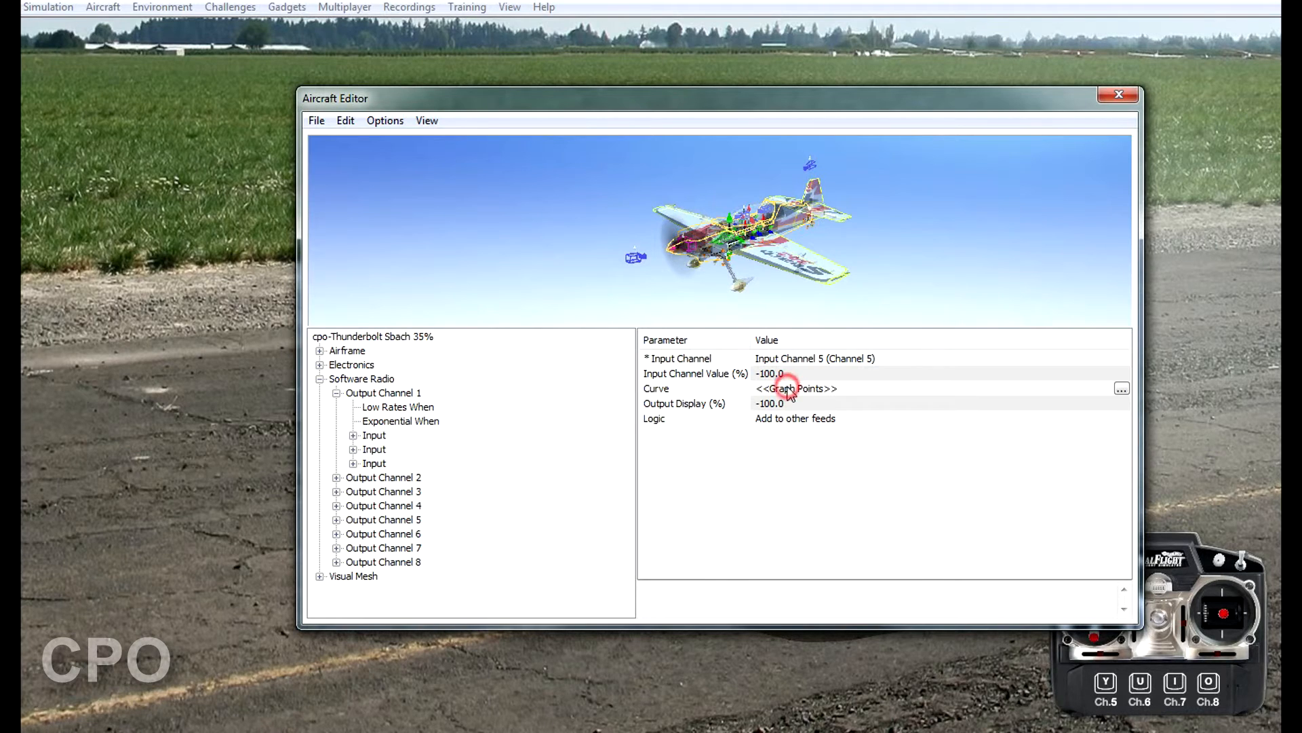
pyautogui.click(1120, 390)
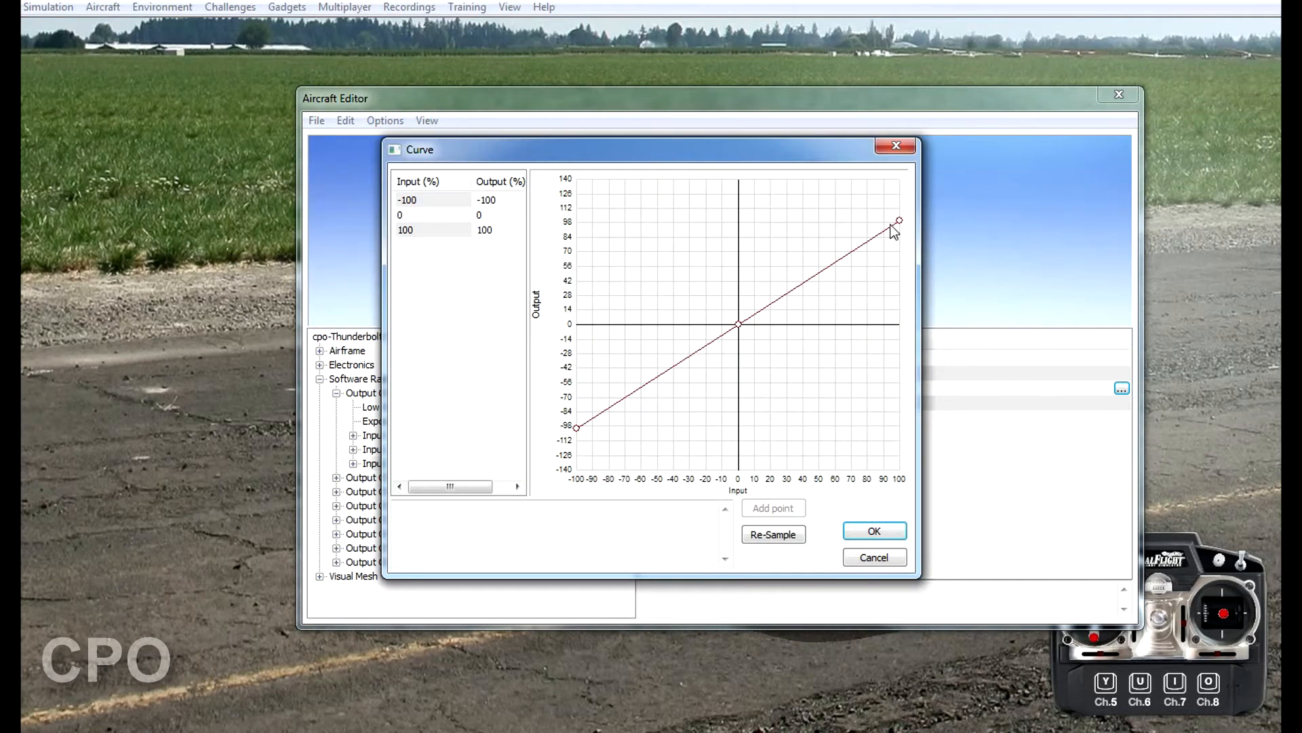
pyautogui.moveTo(899, 221); pyautogui.dragTo(900, 324)
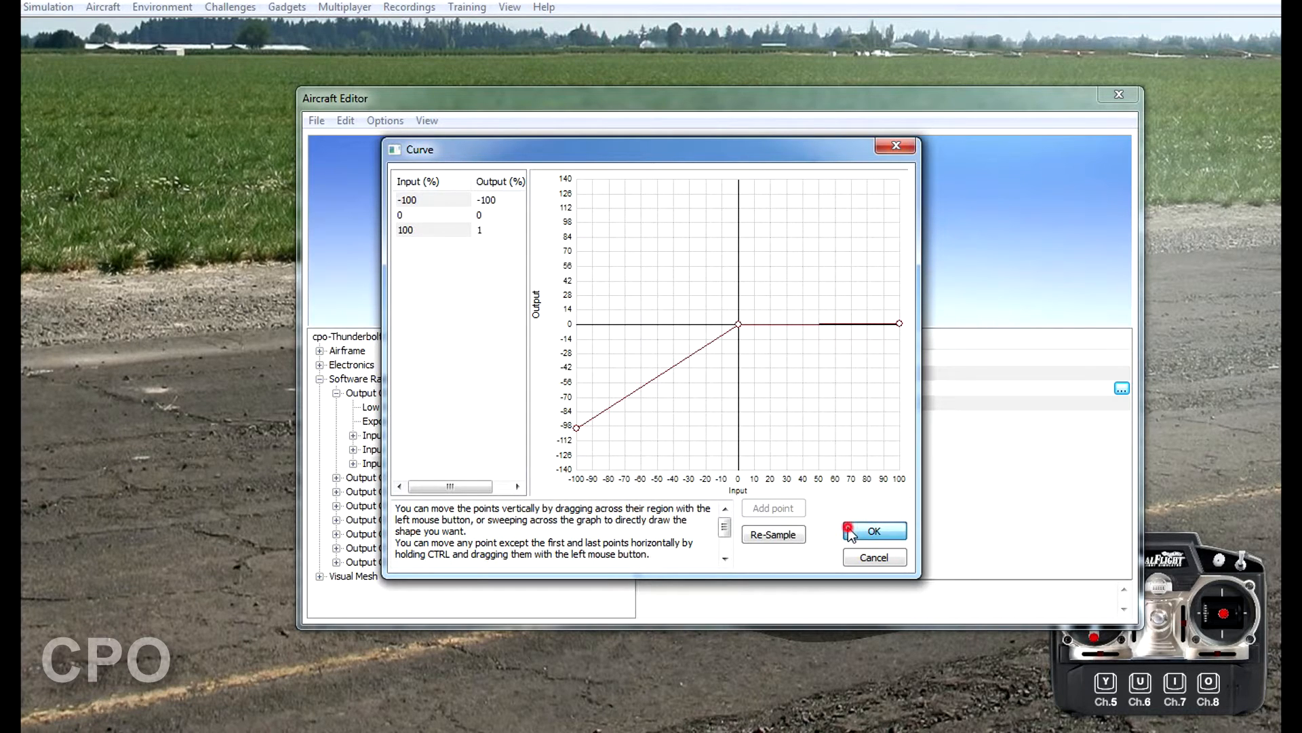
pyautogui.click(871, 531)
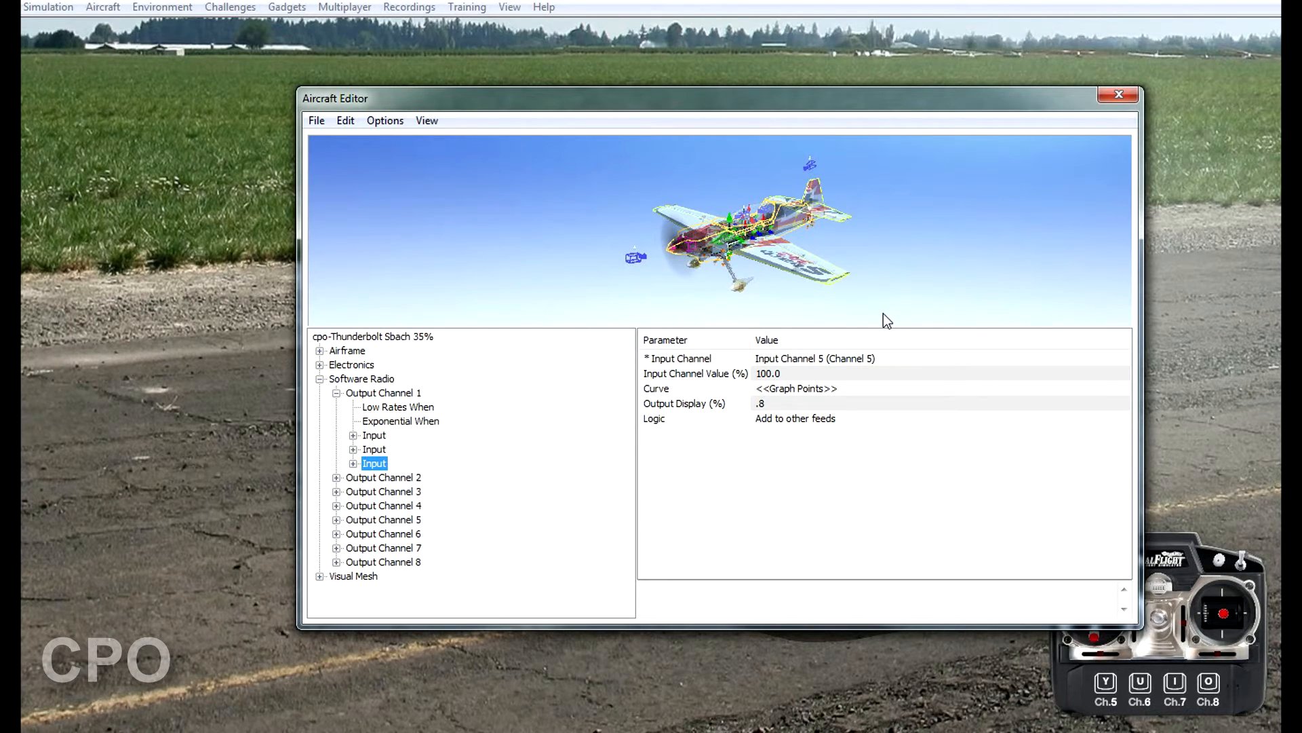
# Raise the same curve's output at input -100 to the upper limit of the graph.
pyautogui.click(1090, 388)
pyautogui.click(1121, 388)
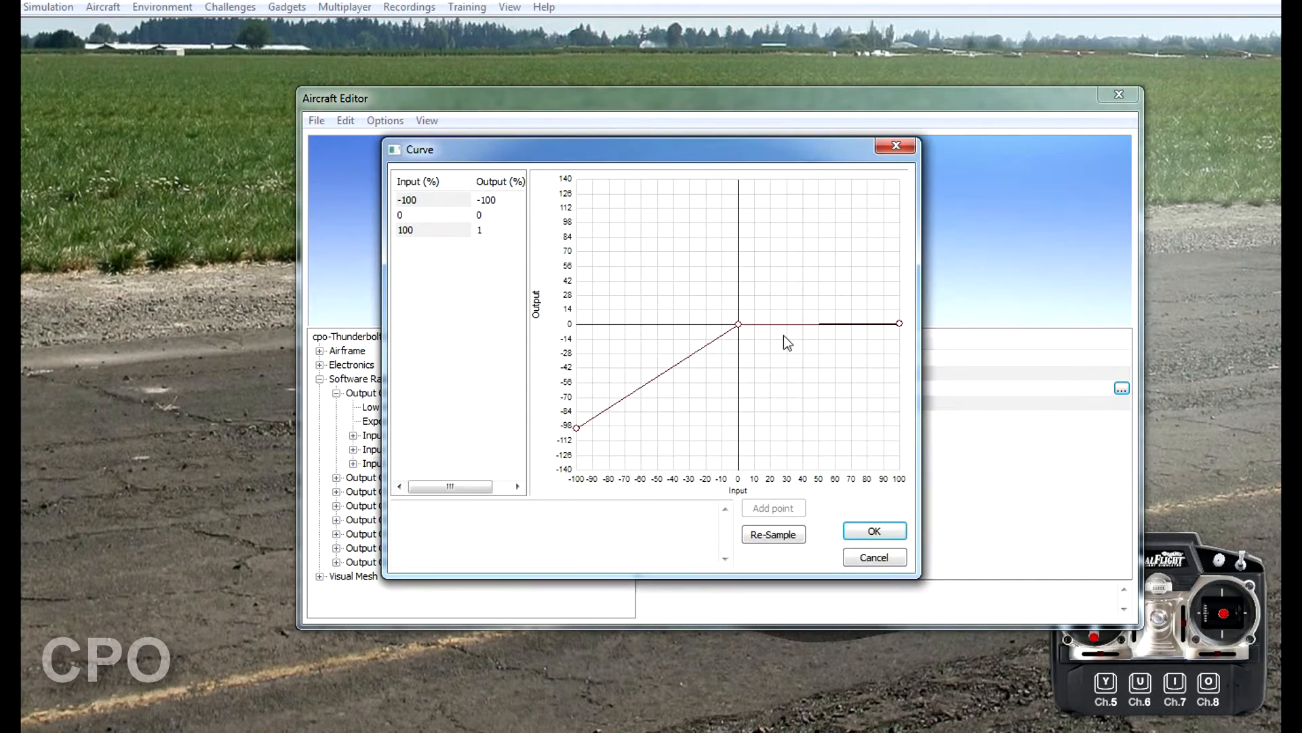
pyautogui.moveTo(576, 430); pyautogui.dragTo(573, 151)
pyautogui.click(891, 531)
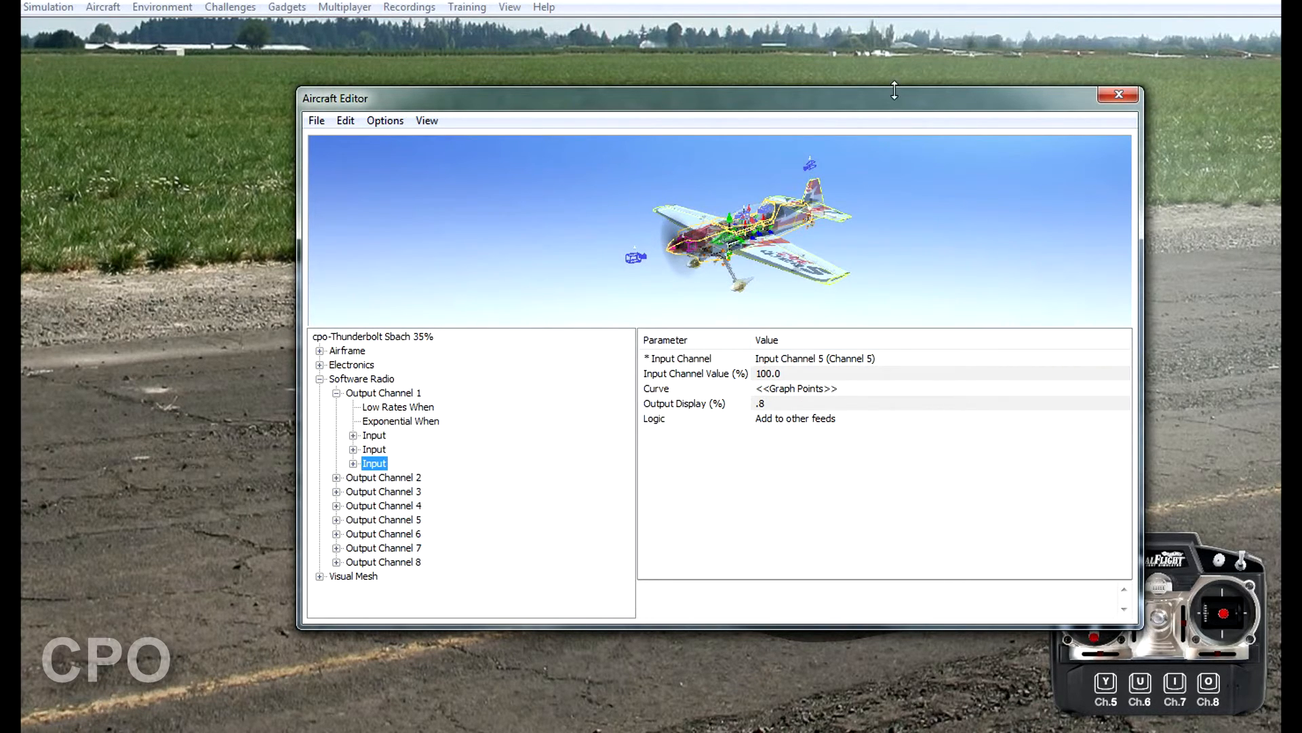
pyautogui.moveTo(890, 106); pyautogui.dragTo(853, 105)
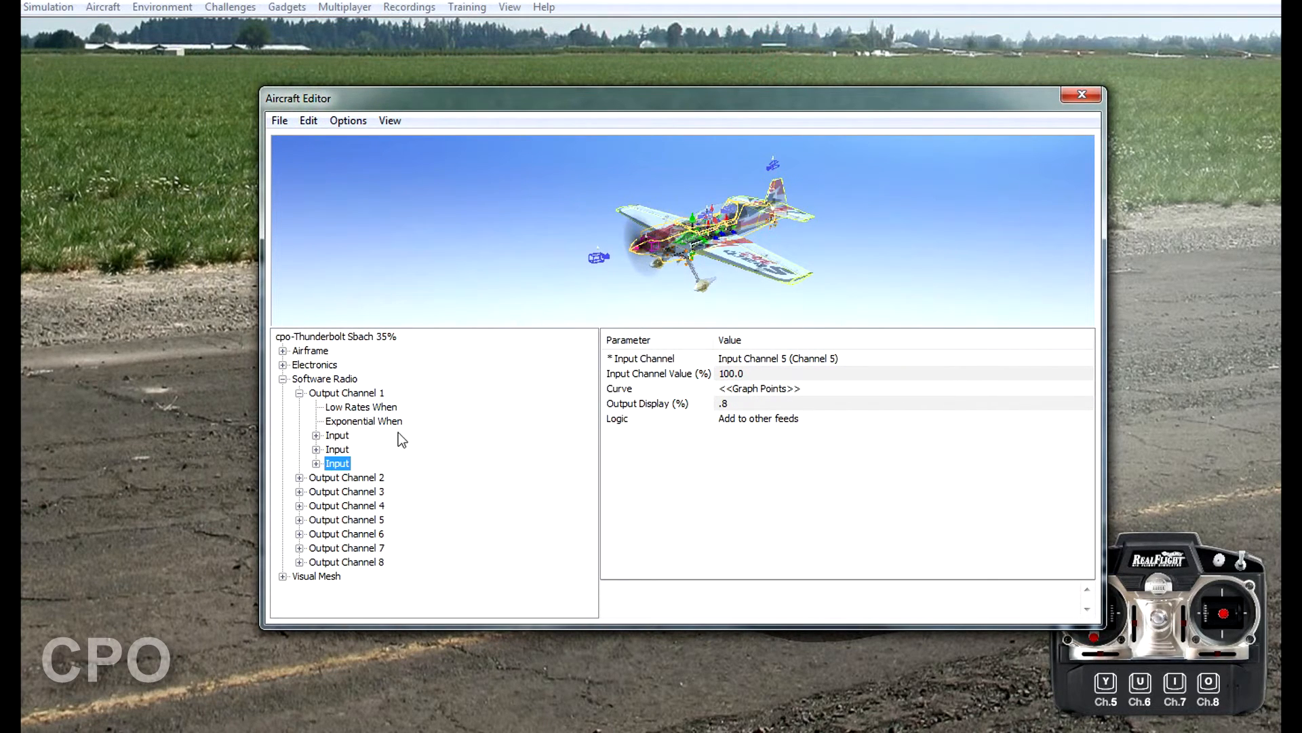
# Add a complex input feed to Output Channel 2 and assign Input Channel 5 to it.
pyautogui.click(333, 482)
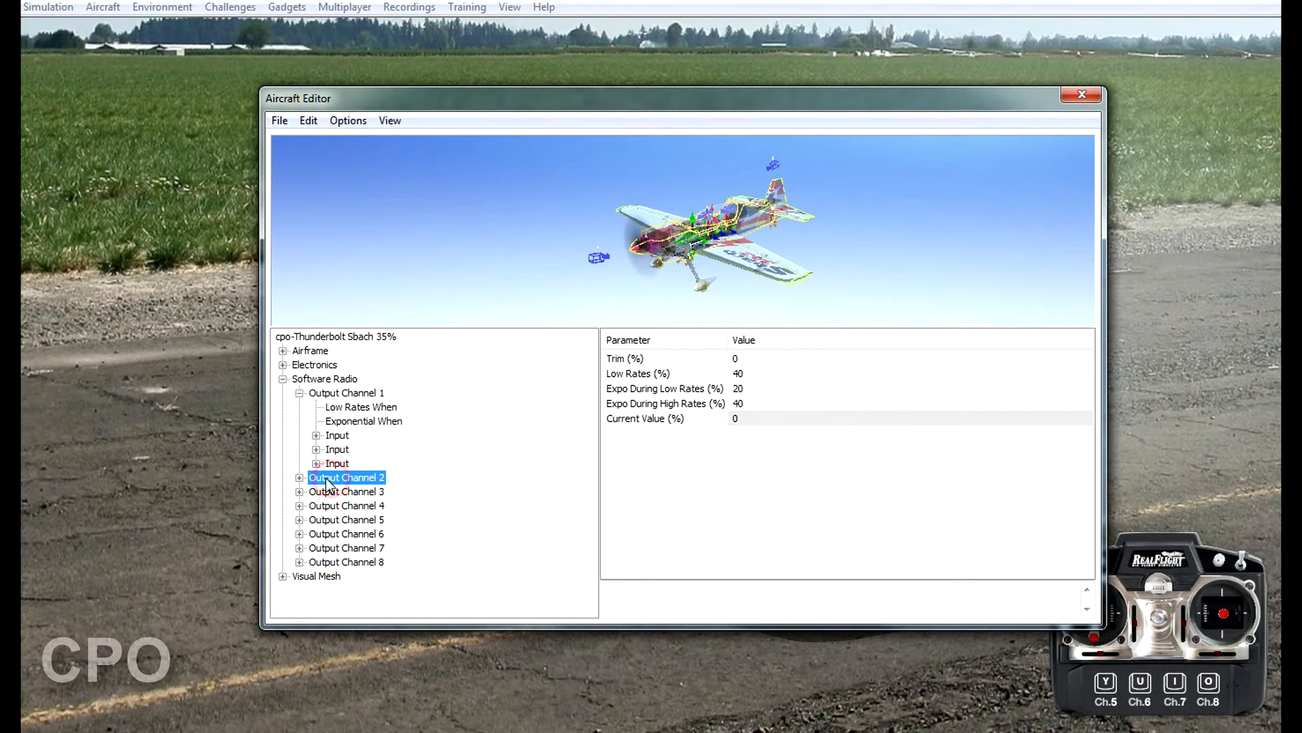
pyautogui.click(299, 477)
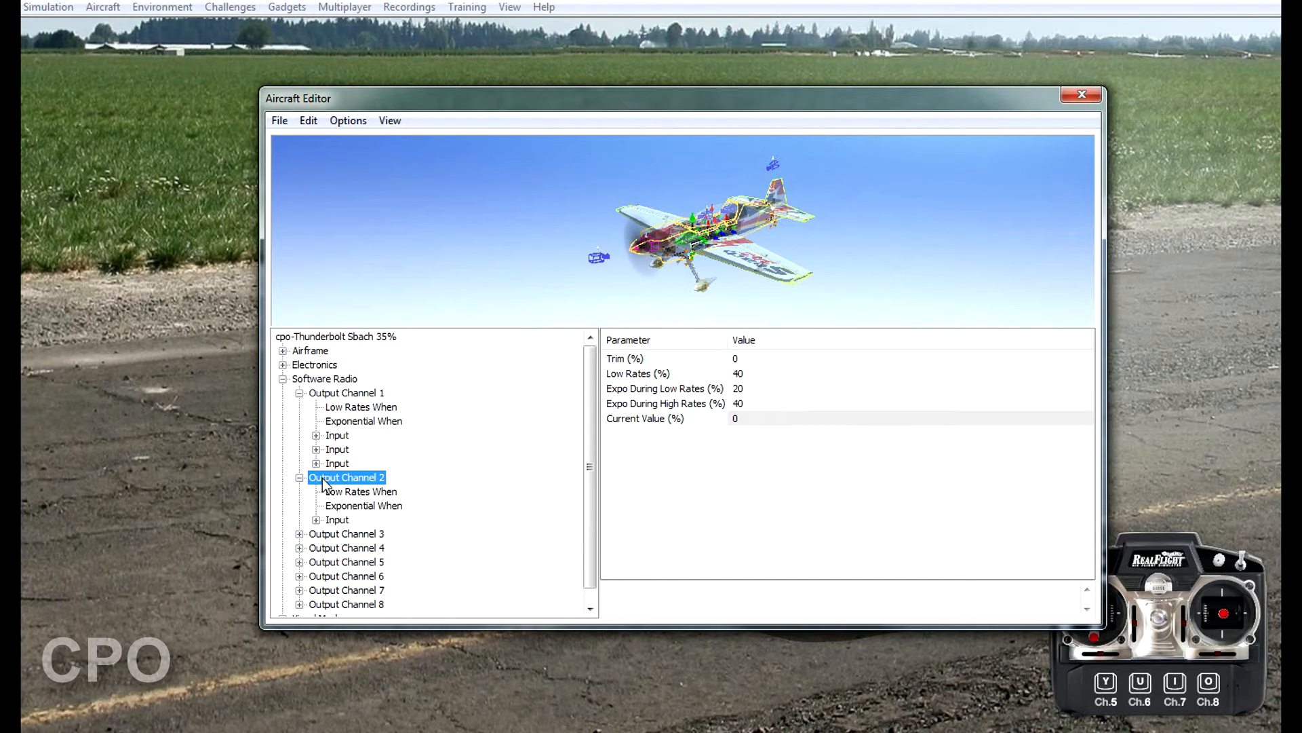
pyautogui.rightClick(322, 479)
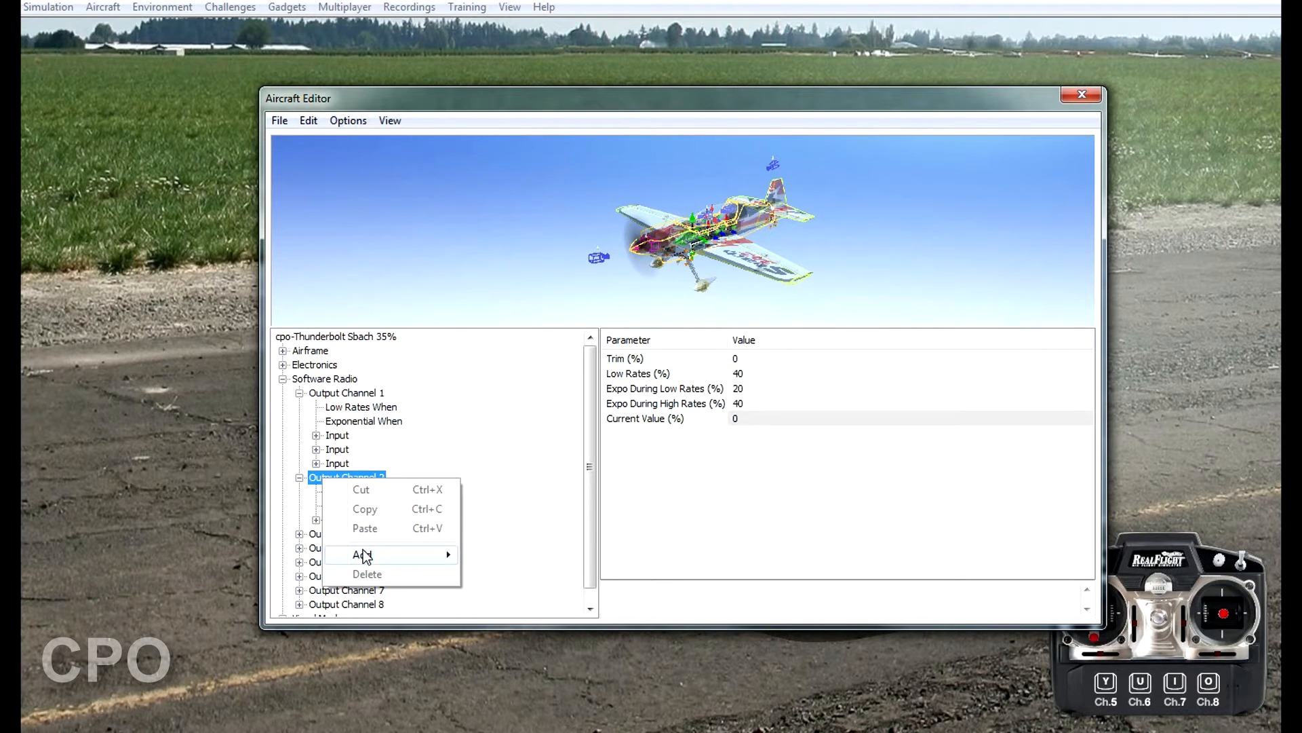
pyautogui.moveTo(366, 554)
pyautogui.click(496, 573)
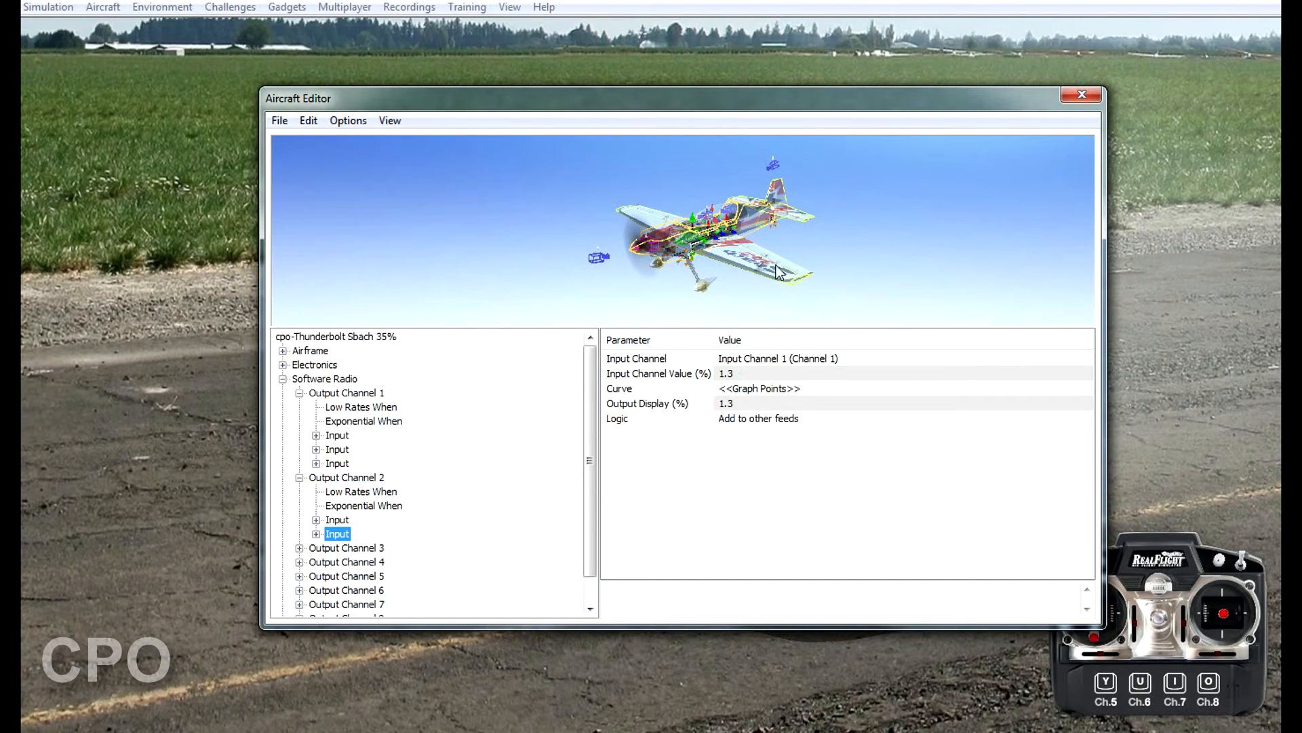
pyautogui.click(772, 359)
pyautogui.click(772, 358)
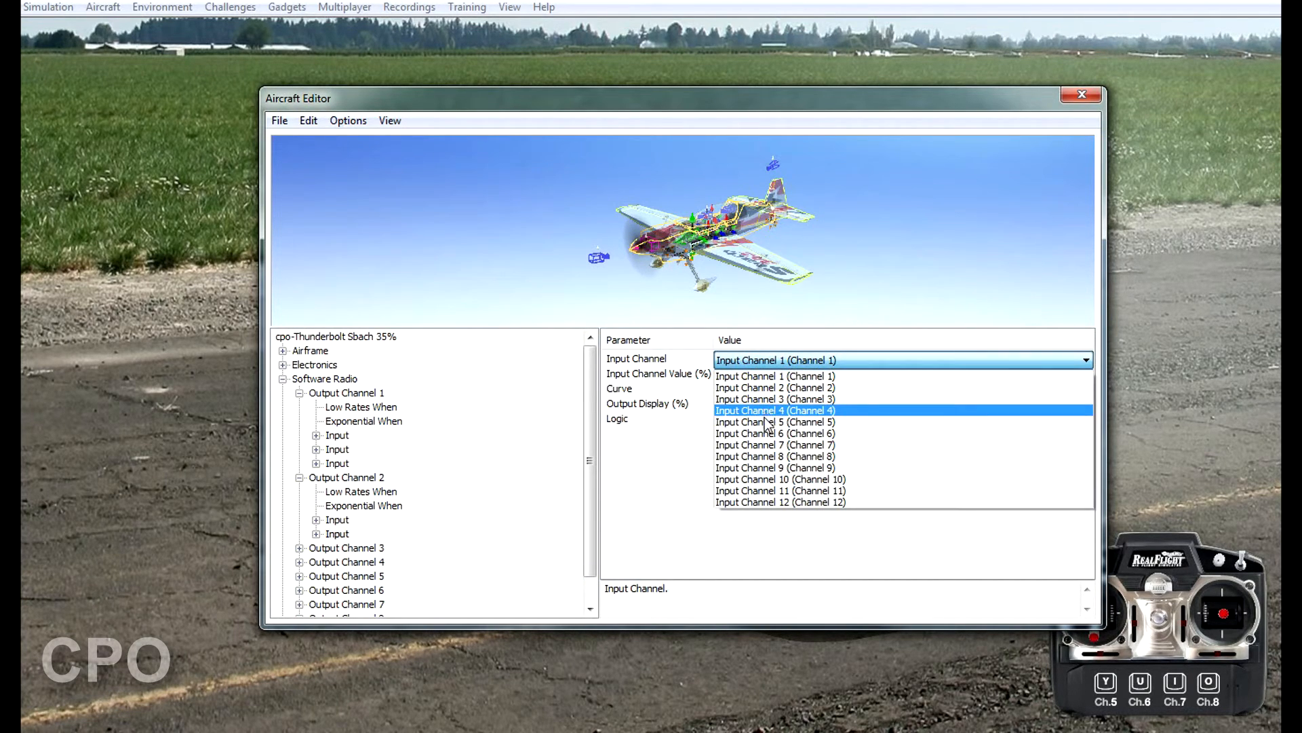
pyautogui.click(768, 419)
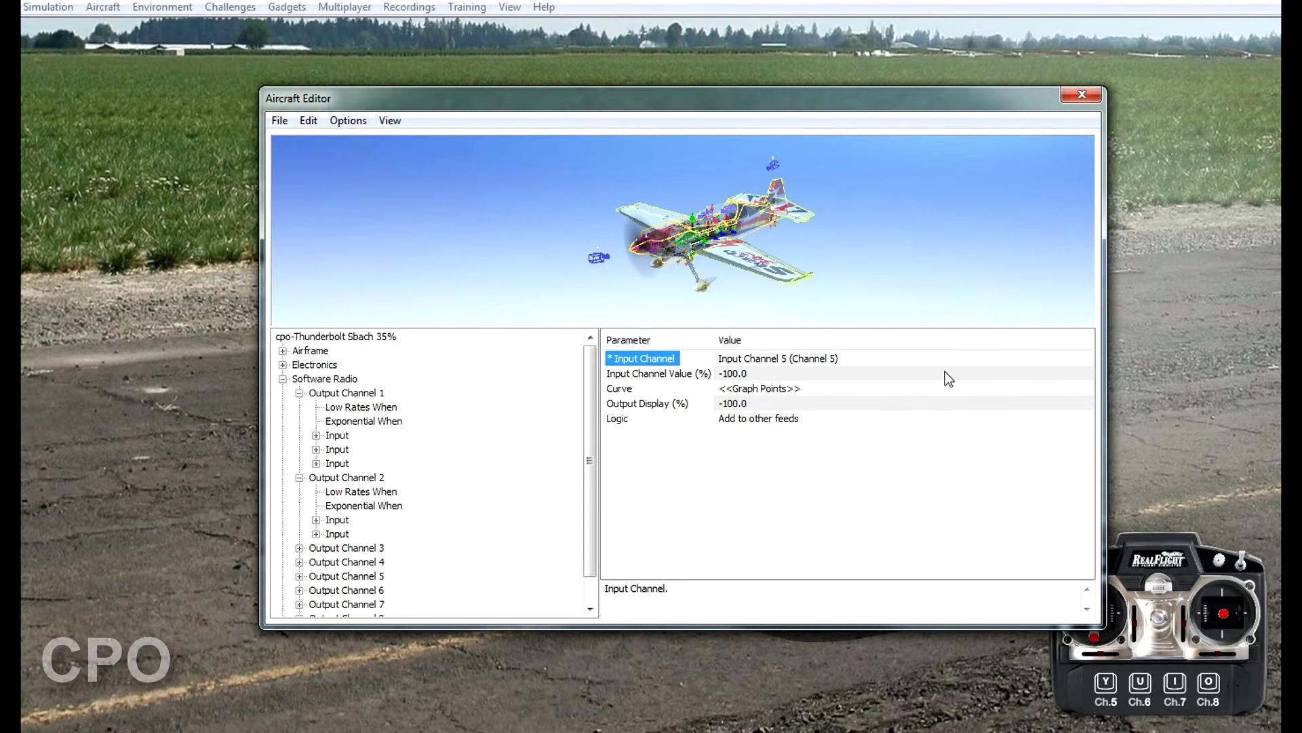
# Set the Output Channel 2 feed's curve to 0 at input 100 and the graph's minimum at -100, with Logic set to Override all other feeds.
pyautogui.click(1084, 389)
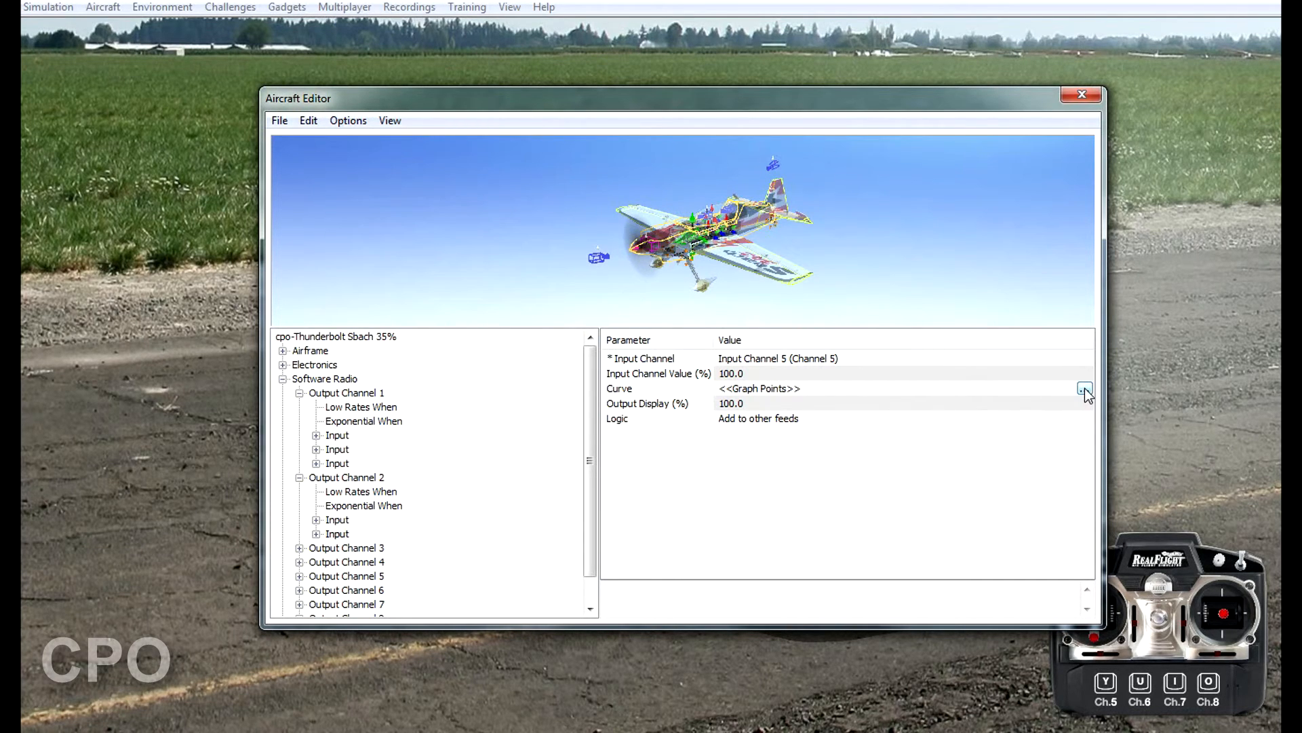
pyautogui.click(1084, 390)
pyautogui.moveTo(900, 222); pyautogui.dragTo(903, 326)
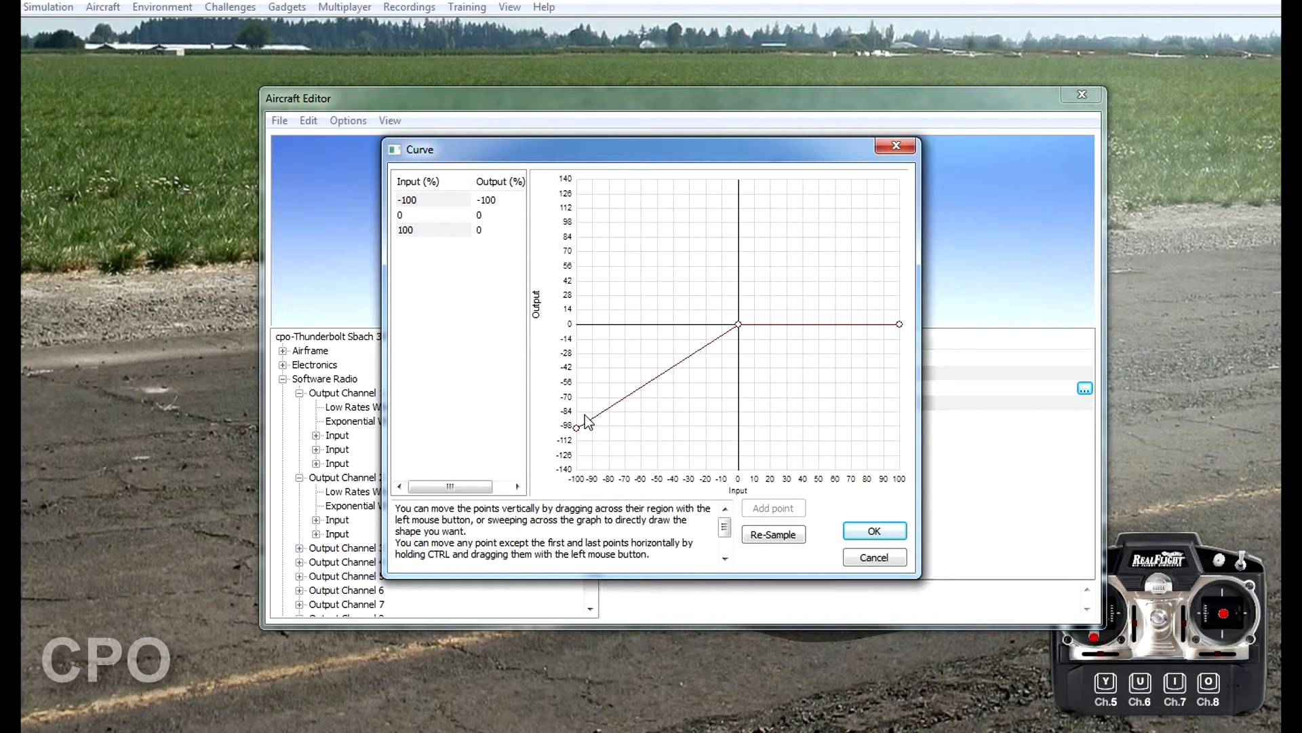
pyautogui.moveTo(577, 427); pyautogui.dragTo(584, 488)
pyautogui.click(869, 529)
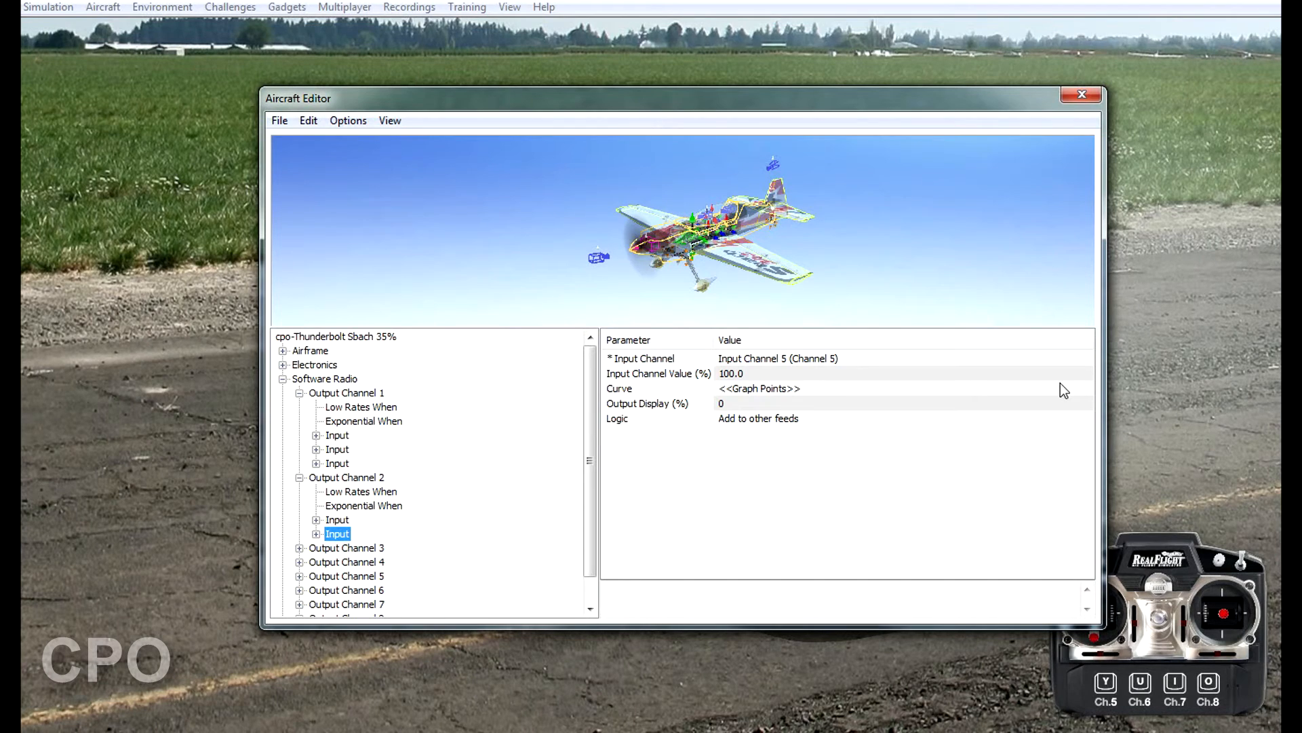
pyautogui.click(729, 418)
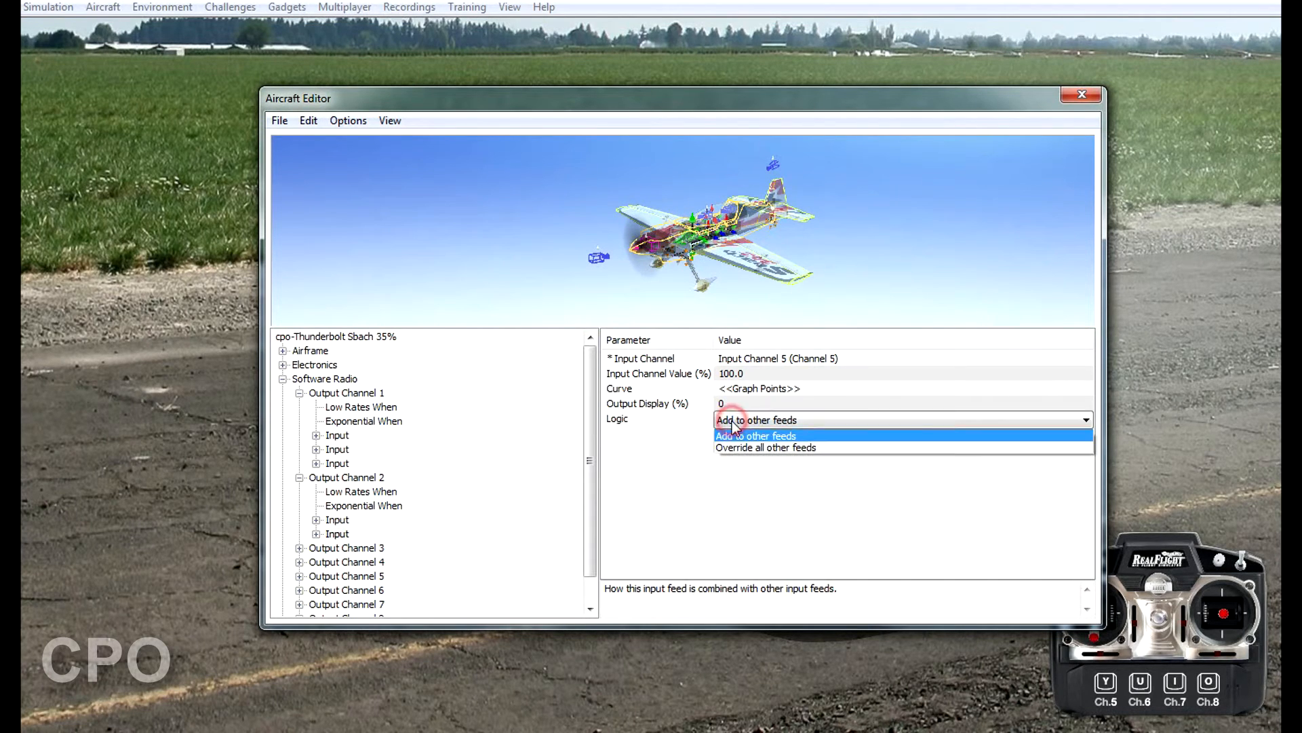
pyautogui.click(742, 448)
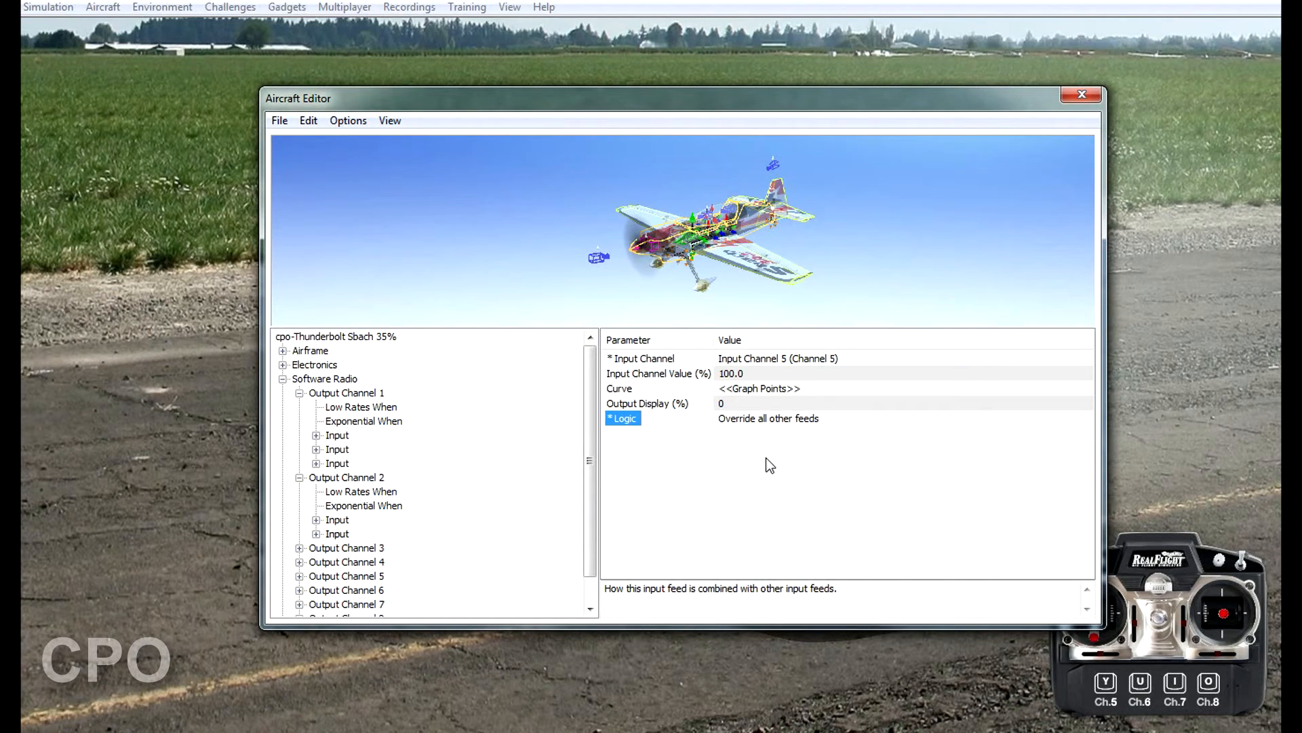
# Change the Output Channel 2 feed's Logic to Add to other feeds.
pyautogui.click(756, 419)
pyautogui.click(753, 432)
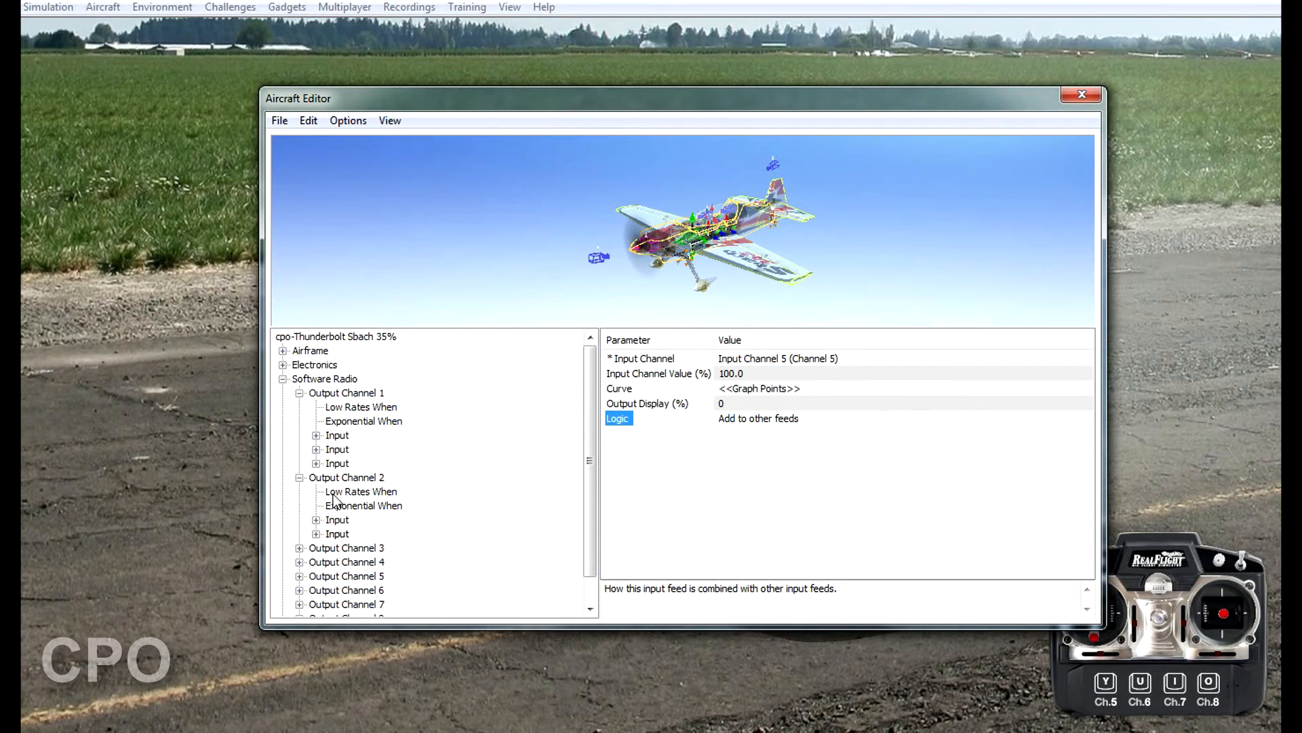
# Add a complex input feed to Output Channel 4 and assign Input Channel 5 to it.
pyautogui.click(299, 562)
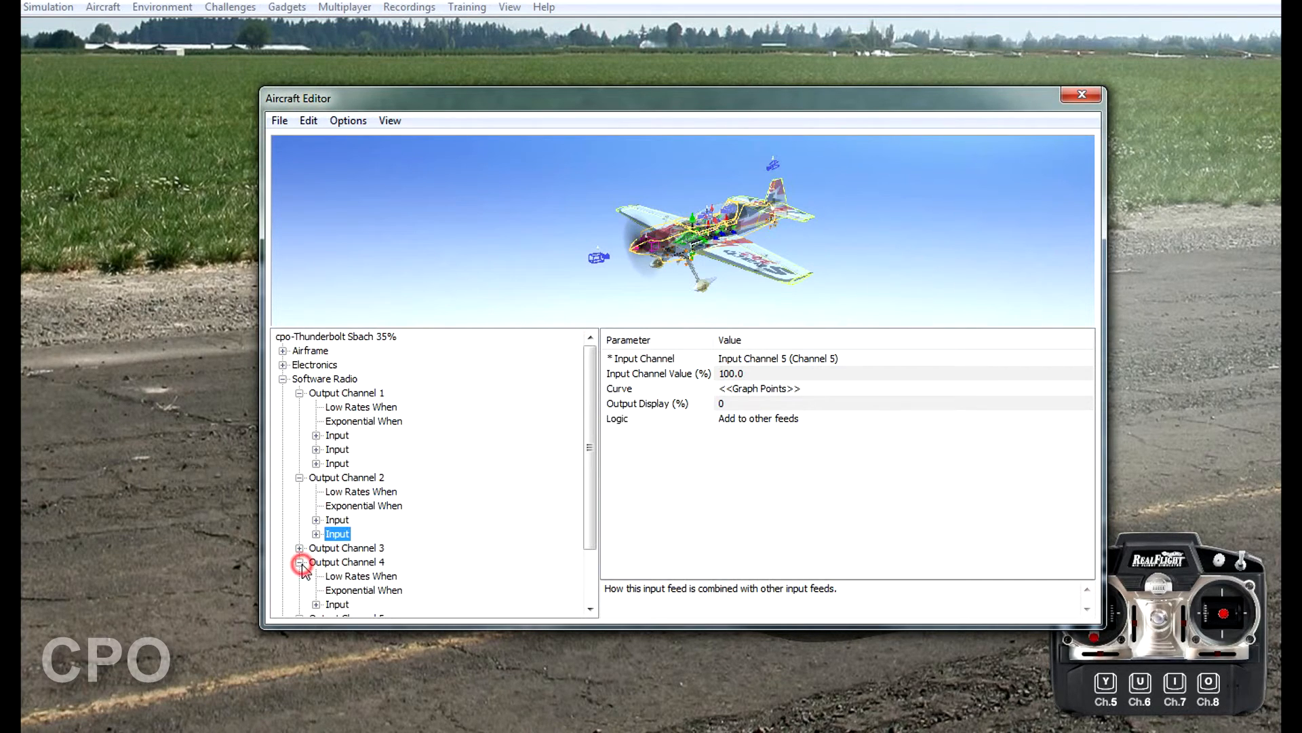
pyautogui.click(341, 564)
pyautogui.rightClick(343, 567)
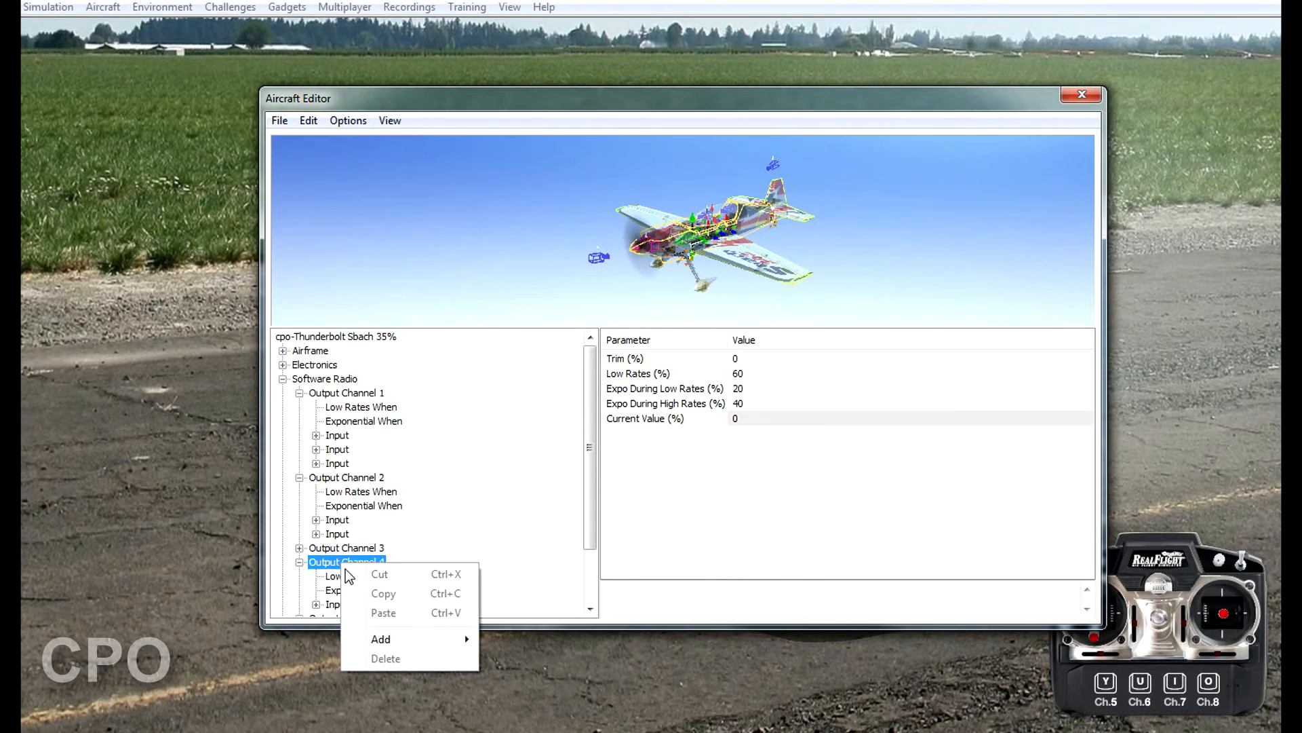
pyautogui.moveTo(430, 640)
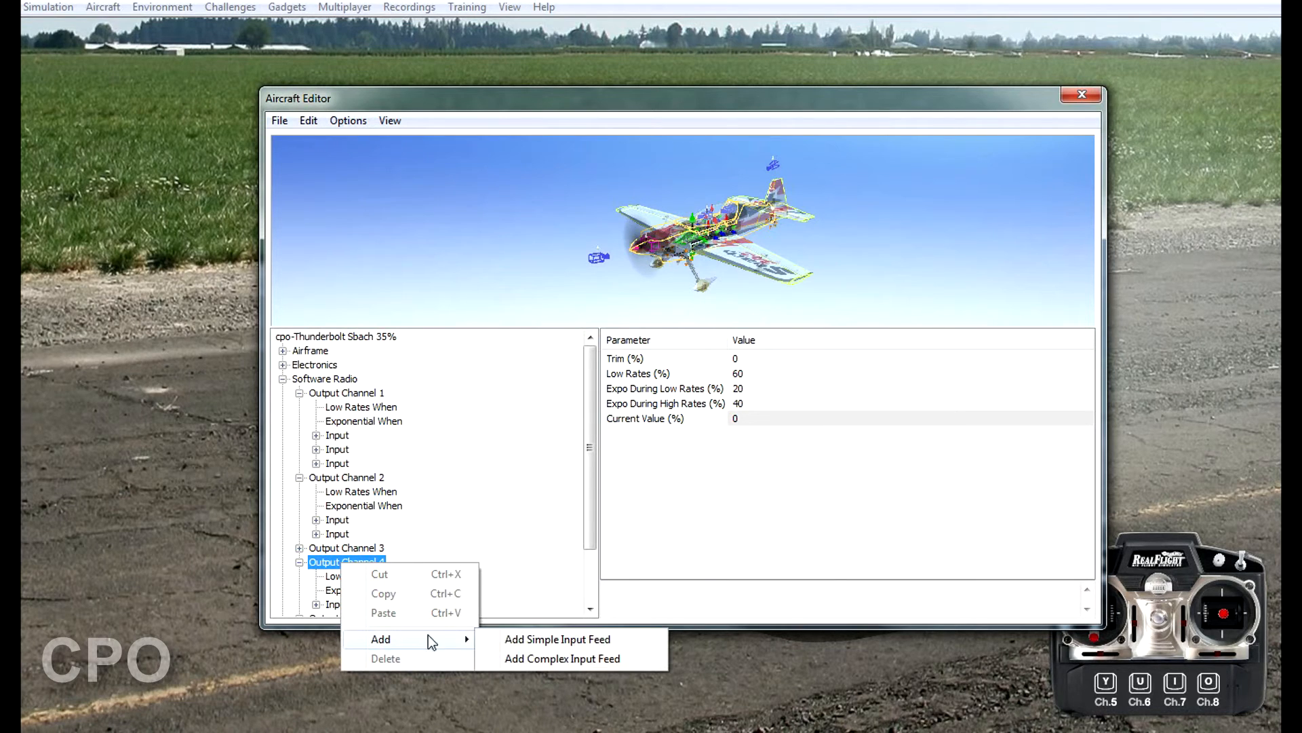
pyautogui.click(516, 656)
pyautogui.click(786, 359)
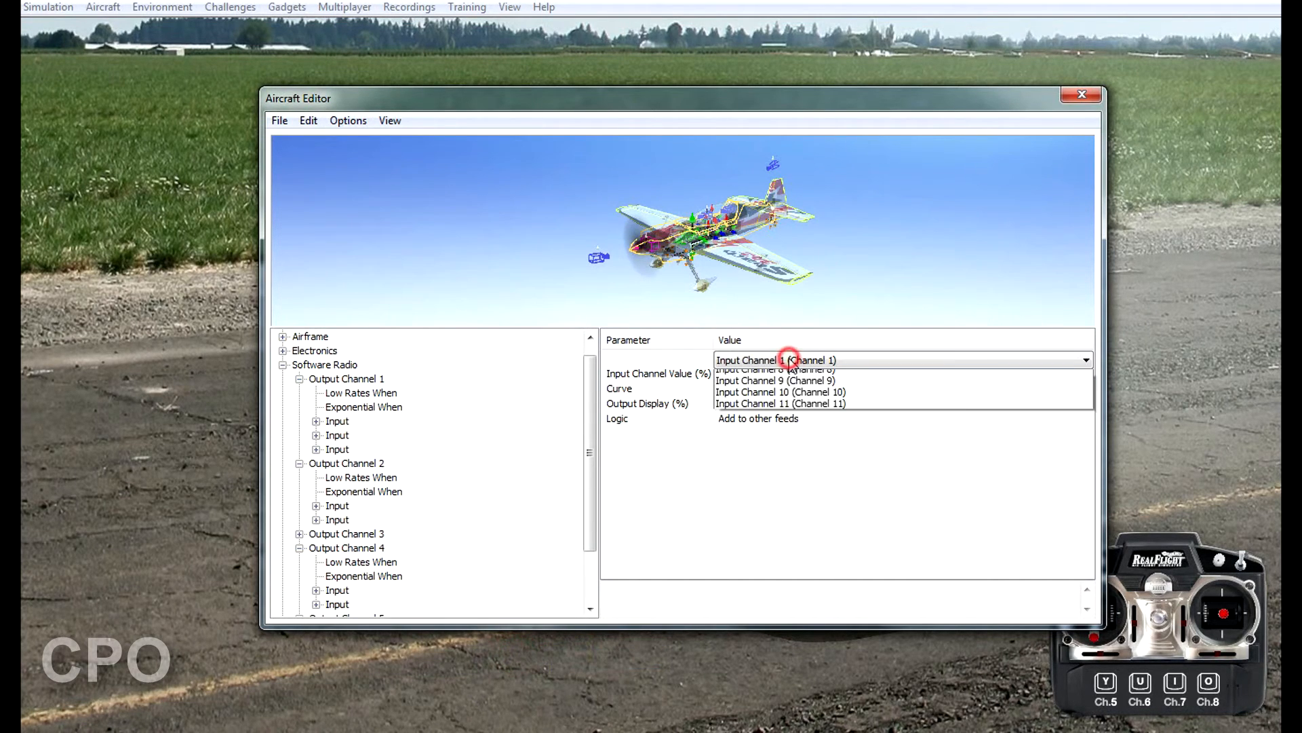
pyautogui.click(792, 421)
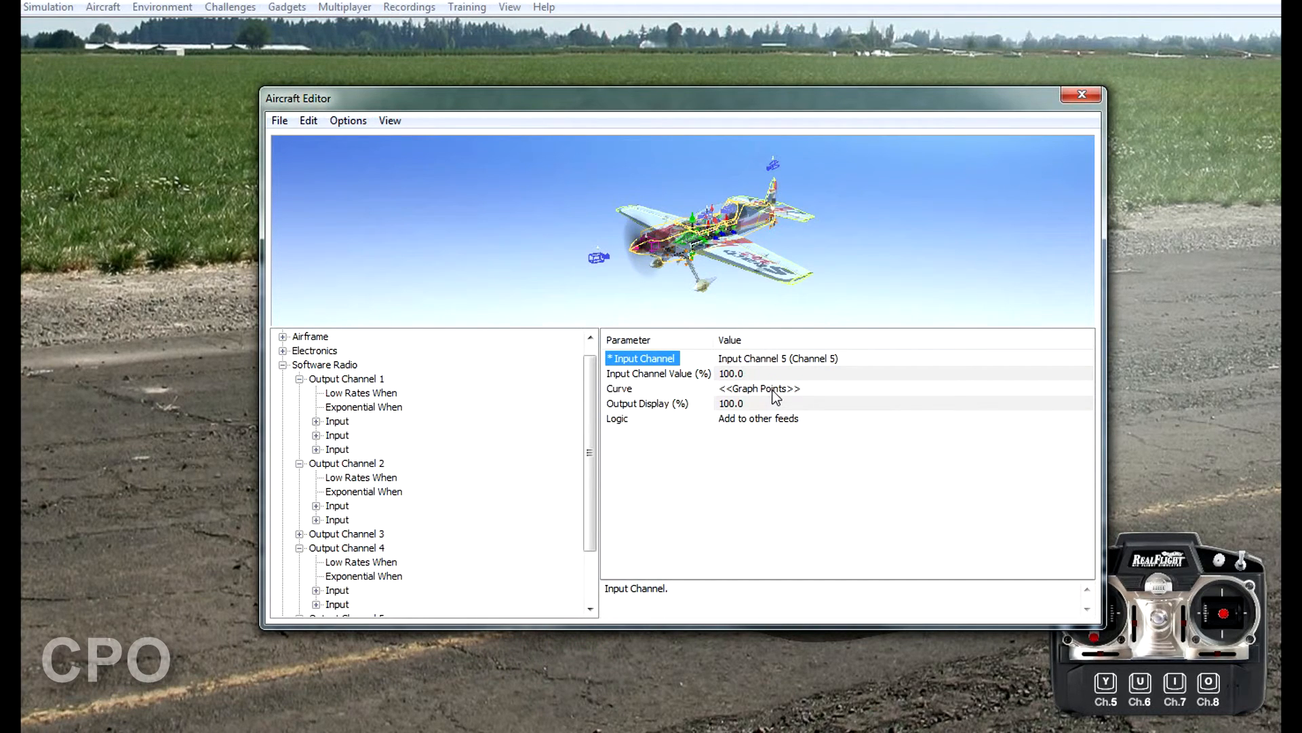
# Set the Output Channel 4 feed's curve to output 0 at input 100 and -140 at input -100.
pyautogui.click(1073, 390)
pyautogui.click(1084, 388)
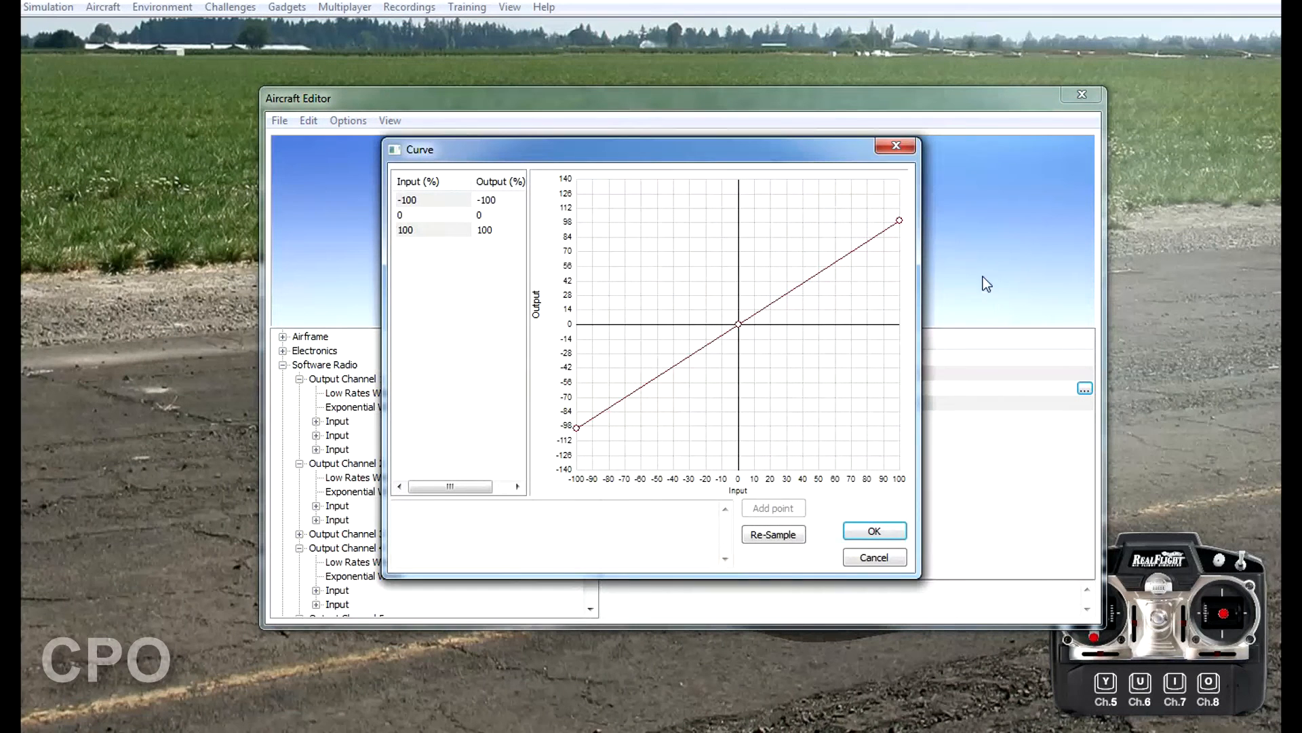
pyautogui.moveTo(900, 222); pyautogui.dragTo(901, 326)
pyautogui.moveTo(568, 446); pyautogui.dragTo(576, 475)
pyautogui.click(864, 529)
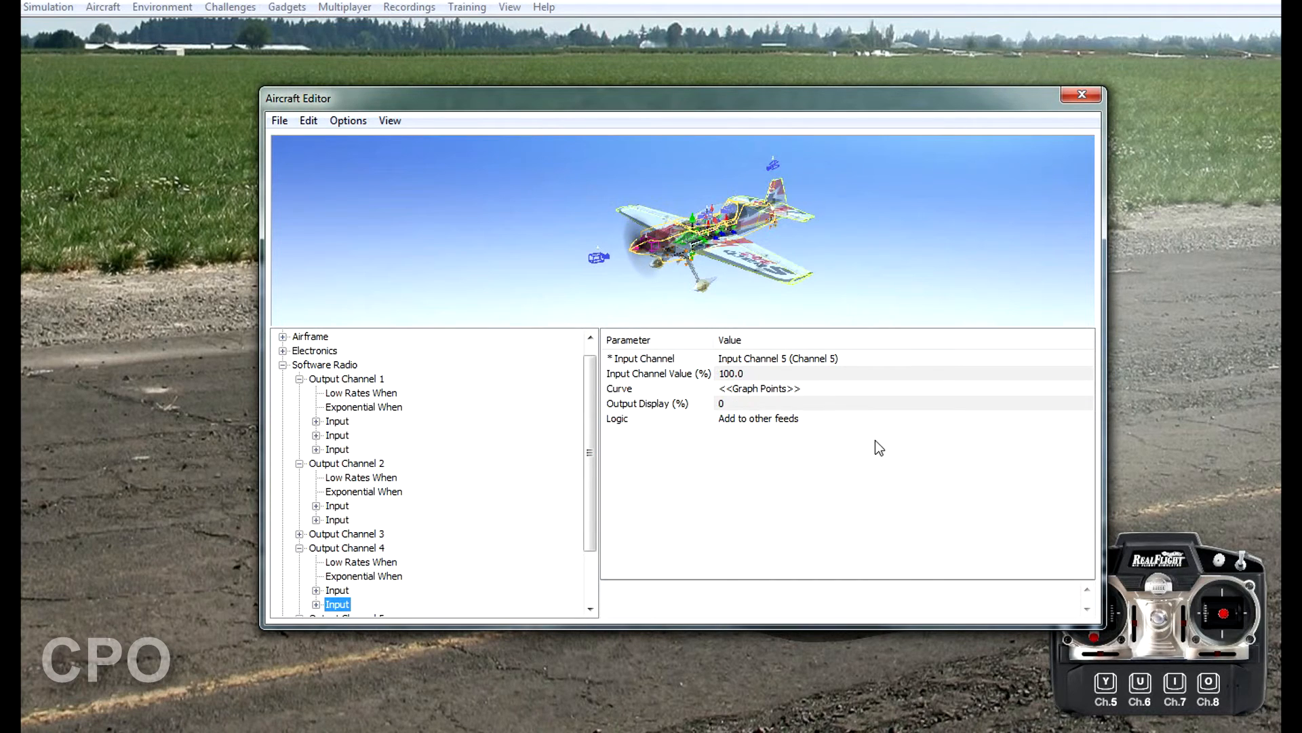
# Raise the Output Channel 4 feed's curve to an output of 140 at input -100.
pyautogui.click(1085, 388)
pyautogui.click(1085, 388)
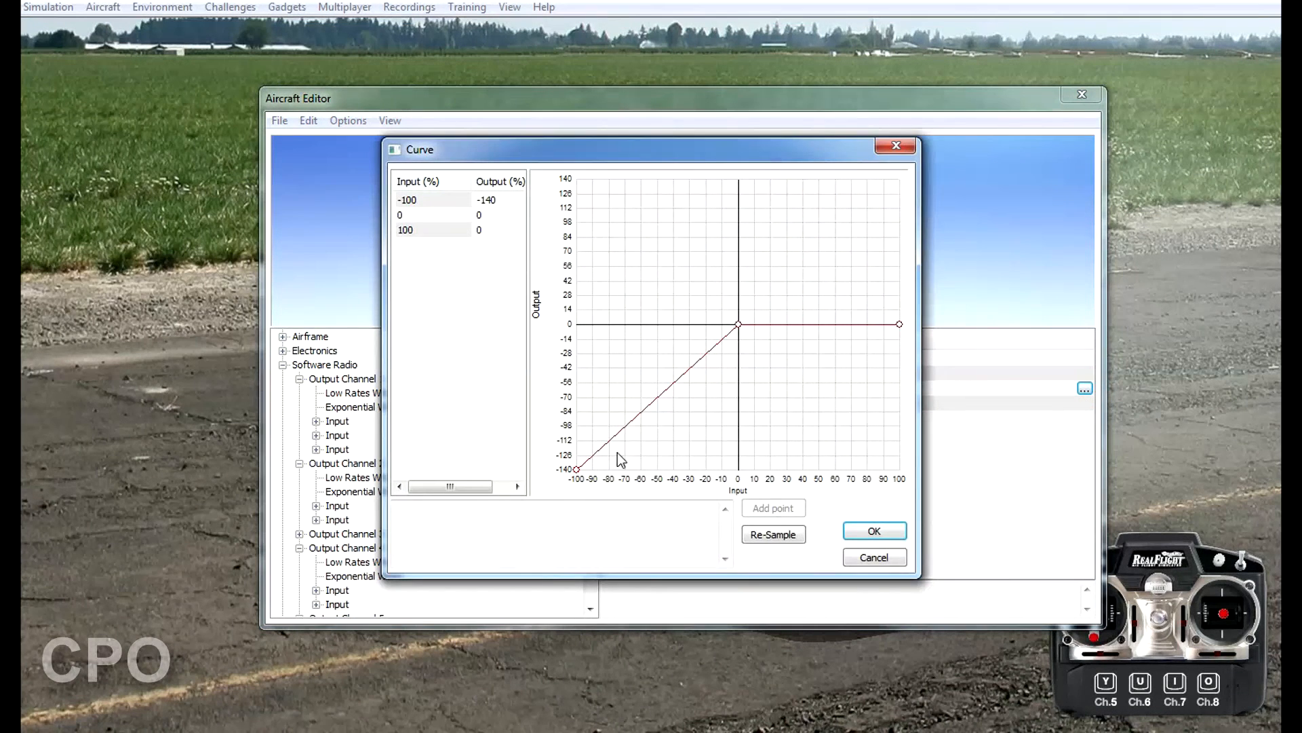
pyautogui.moveTo(581, 468); pyautogui.dragTo(580, 177)
pyautogui.click(869, 535)
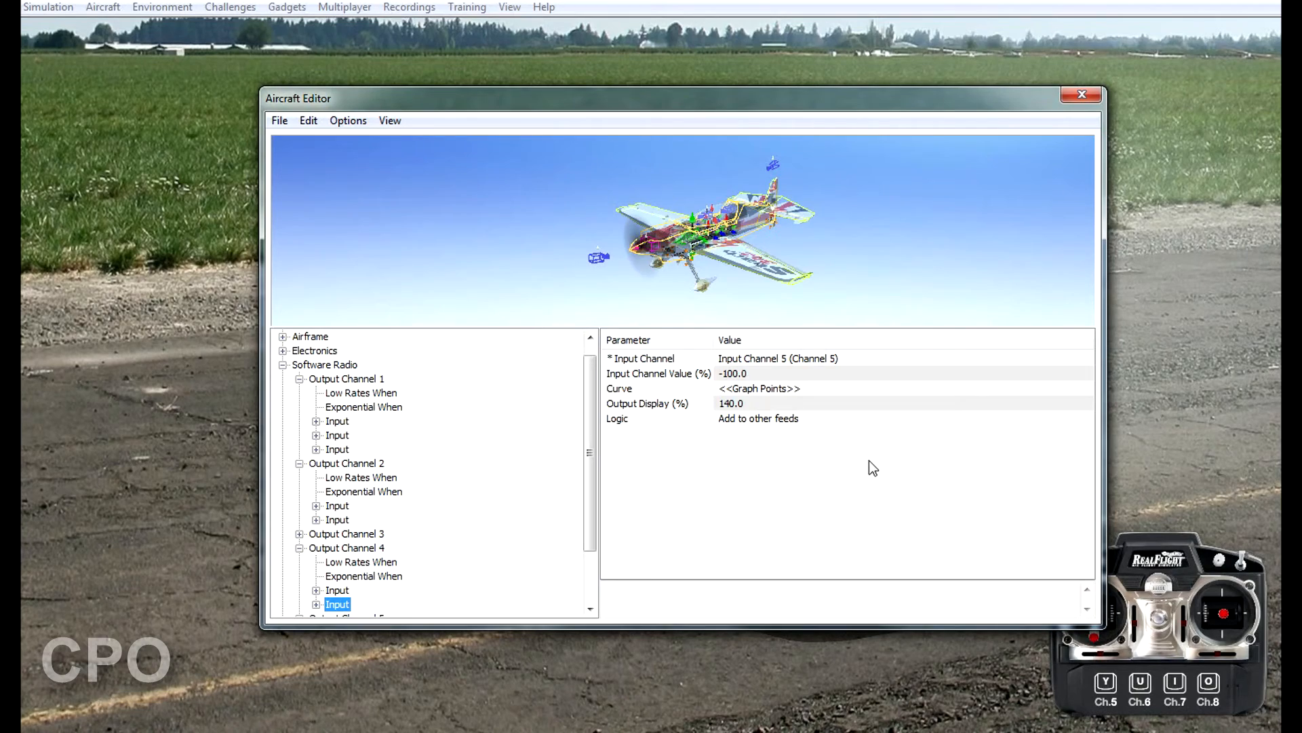
# Save the edited aircraft and close the Aircraft Editor.
pyautogui.click(283, 121)
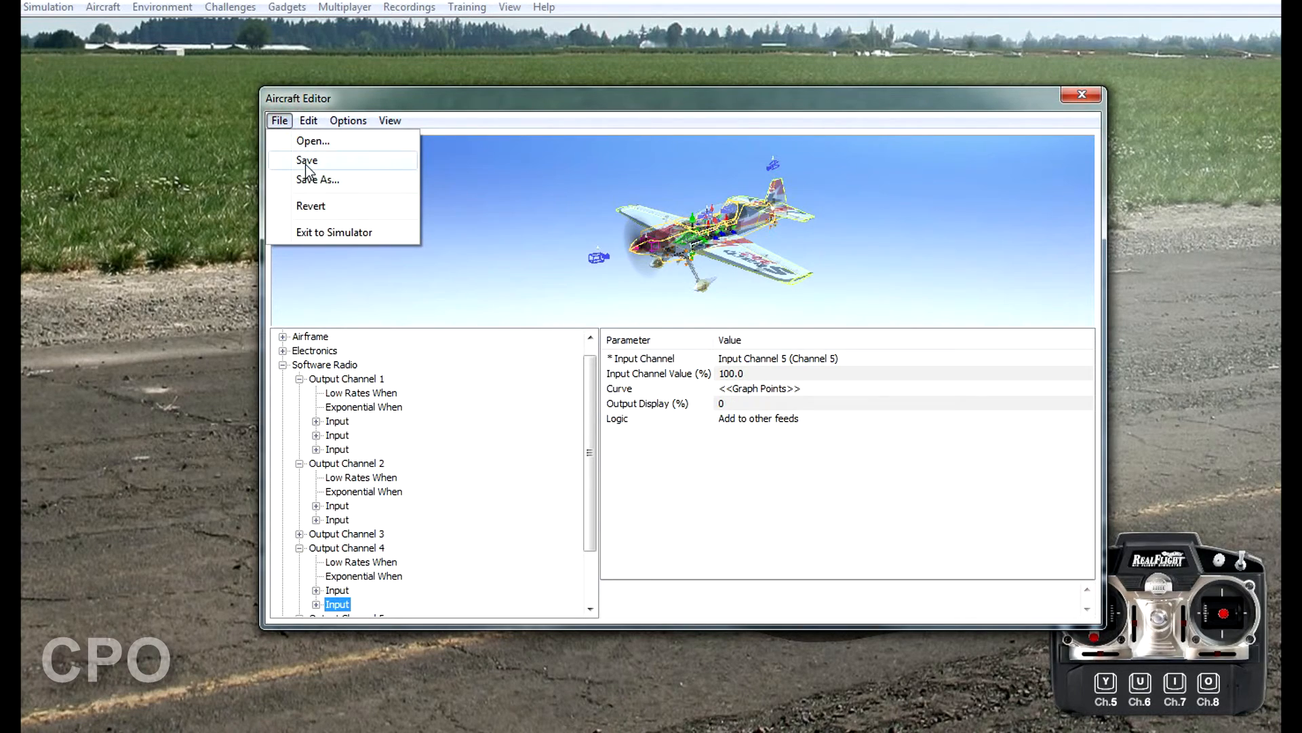
pyautogui.click(306, 159)
pyautogui.click(1082, 97)
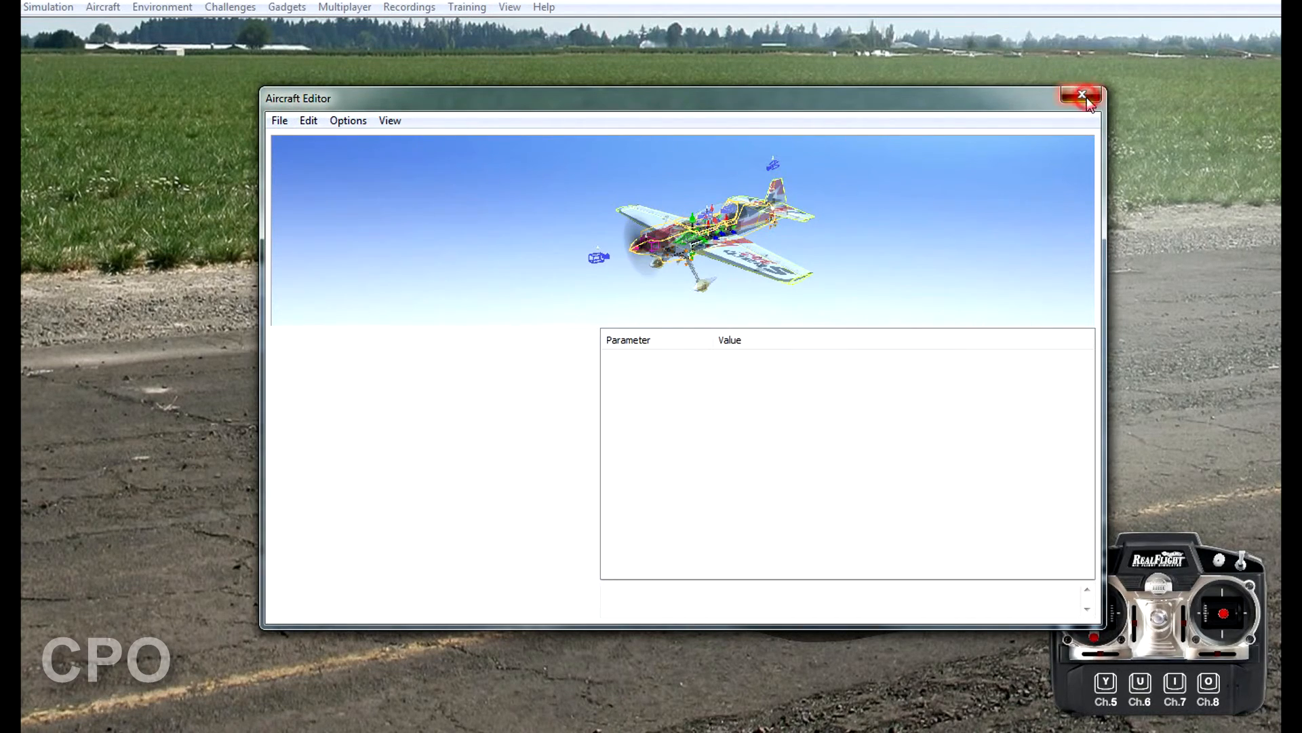